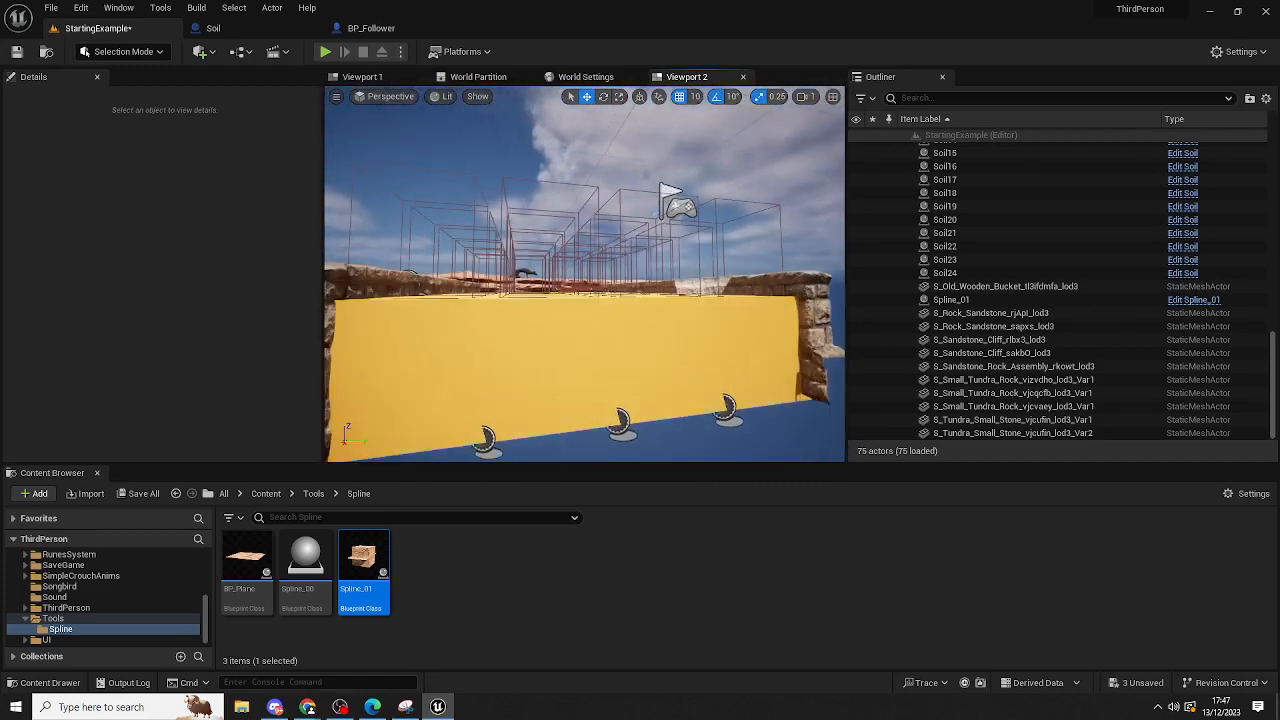
# Place a Spline_01 blueprint above the yellow platform and move it along X to -30.
pyautogui.moveTo(584, 274); pyautogui.dragTo(566, 304, button='right')
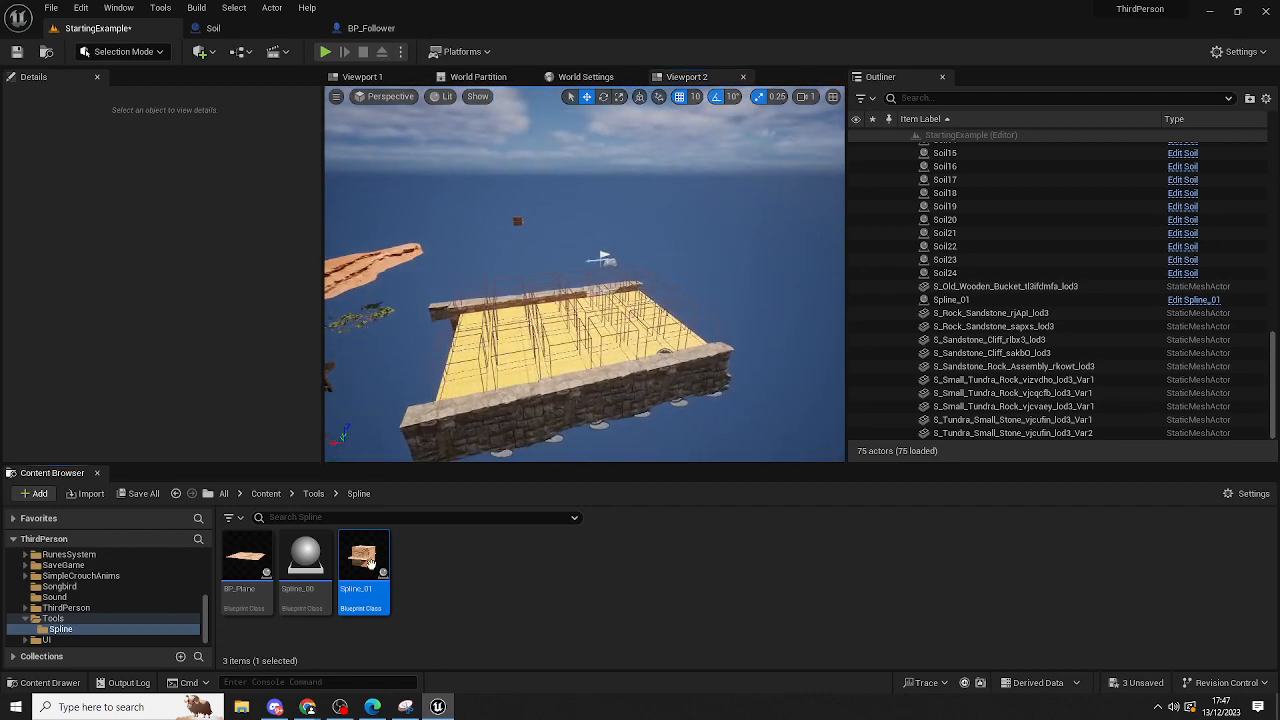
pyautogui.moveTo(594, 322); pyautogui.dragTo(588, 312)
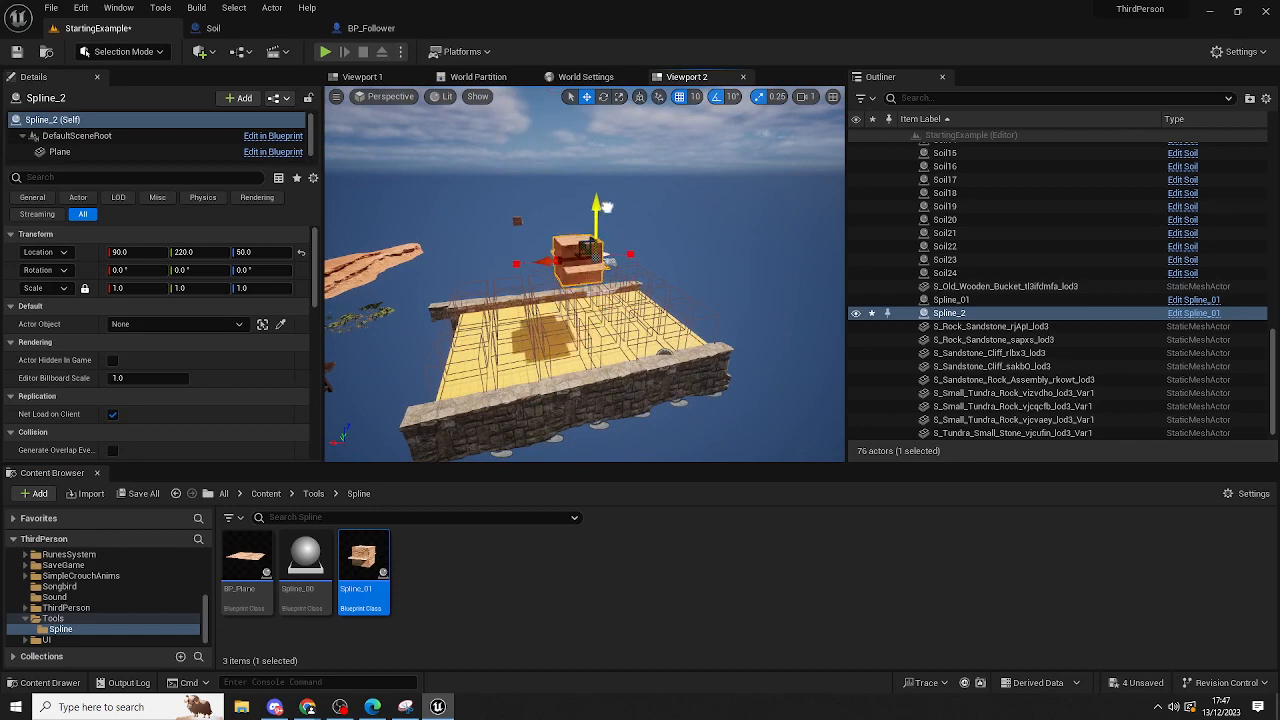
pyautogui.moveTo(606, 207); pyautogui.dragTo(686, 233, button='right')
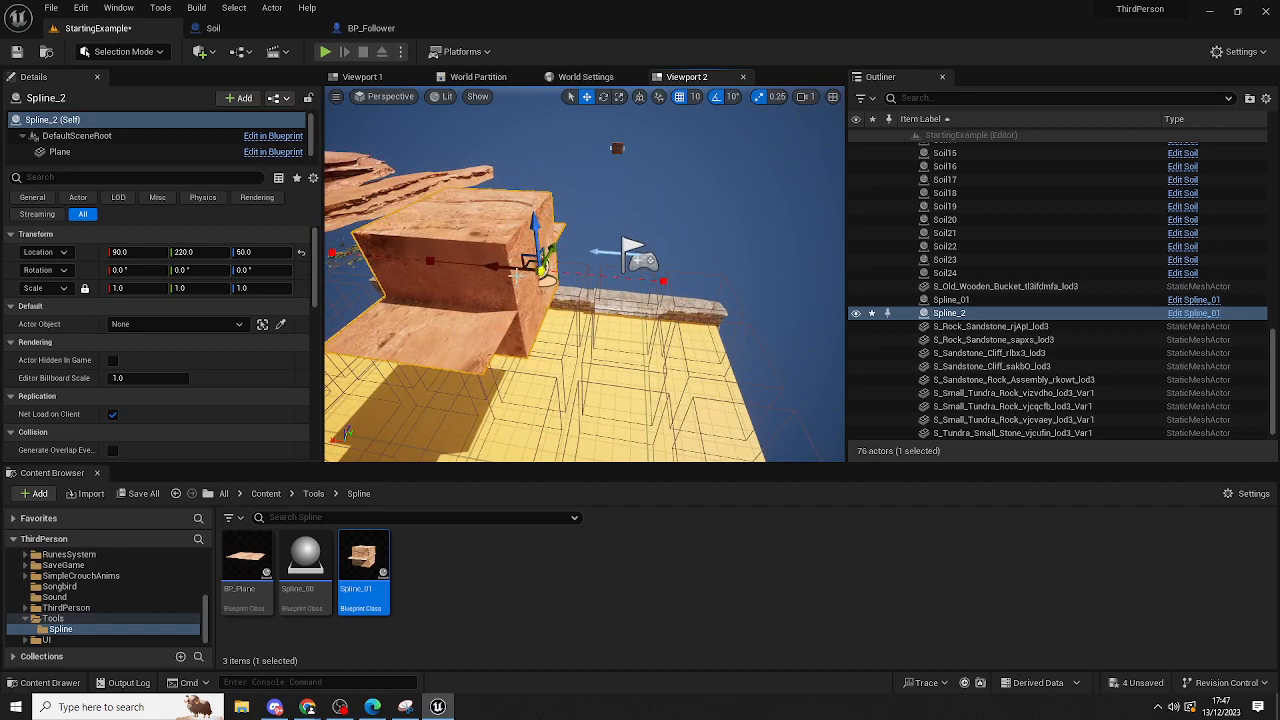
pyautogui.moveTo(505, 270); pyautogui.dragTo(650, 286)
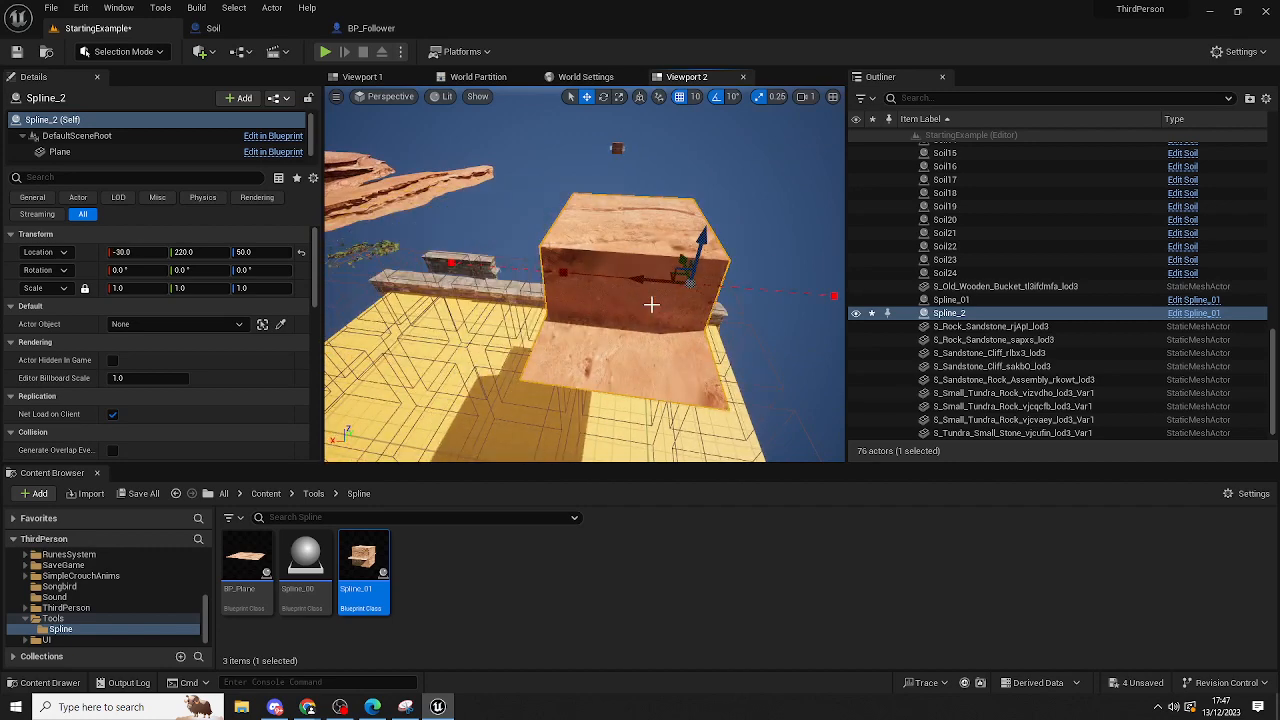
# Try to stretch the Spline1 component by pulling its end point far past the platform and sideways along Y.
pyautogui.scroll(-1, 176, 166)
pyautogui.click(172, 157)
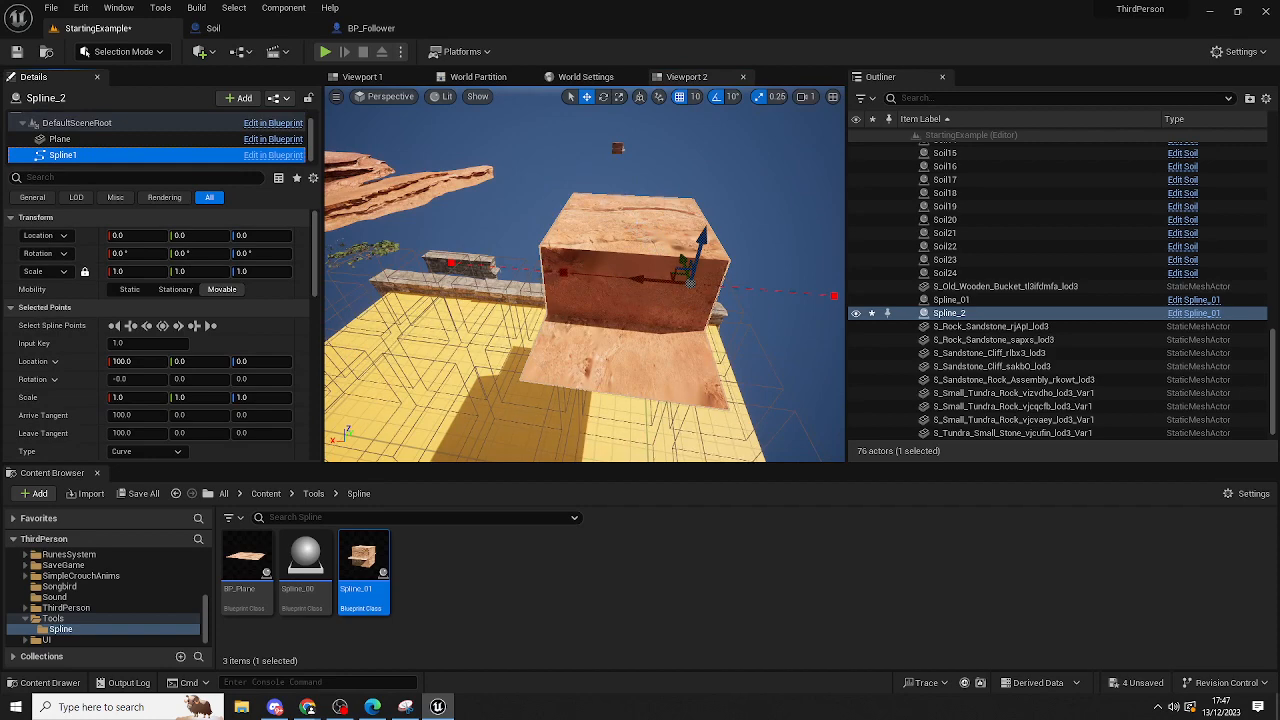
pyautogui.click(563, 272)
pyautogui.press('s')
pyautogui.moveTo(618, 254); pyautogui.dragTo(618, 254, button='right')
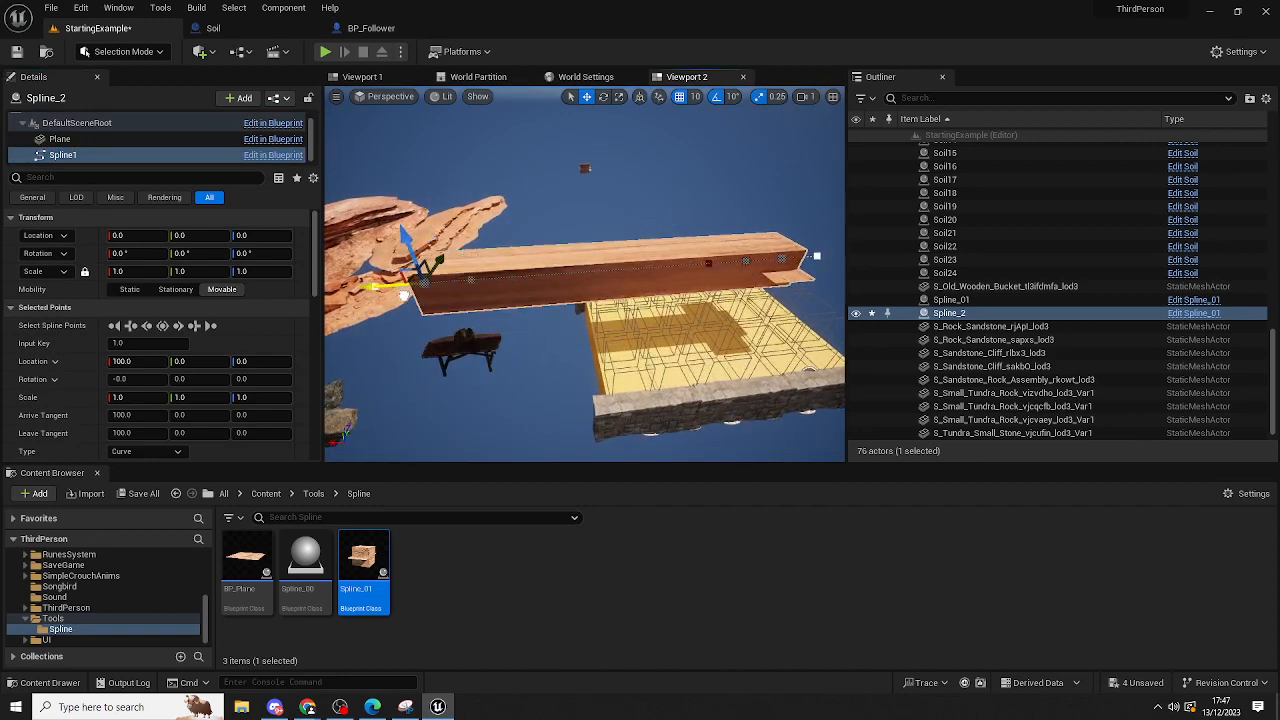
pyautogui.moveTo(430, 260); pyautogui.dragTo(420, 315)
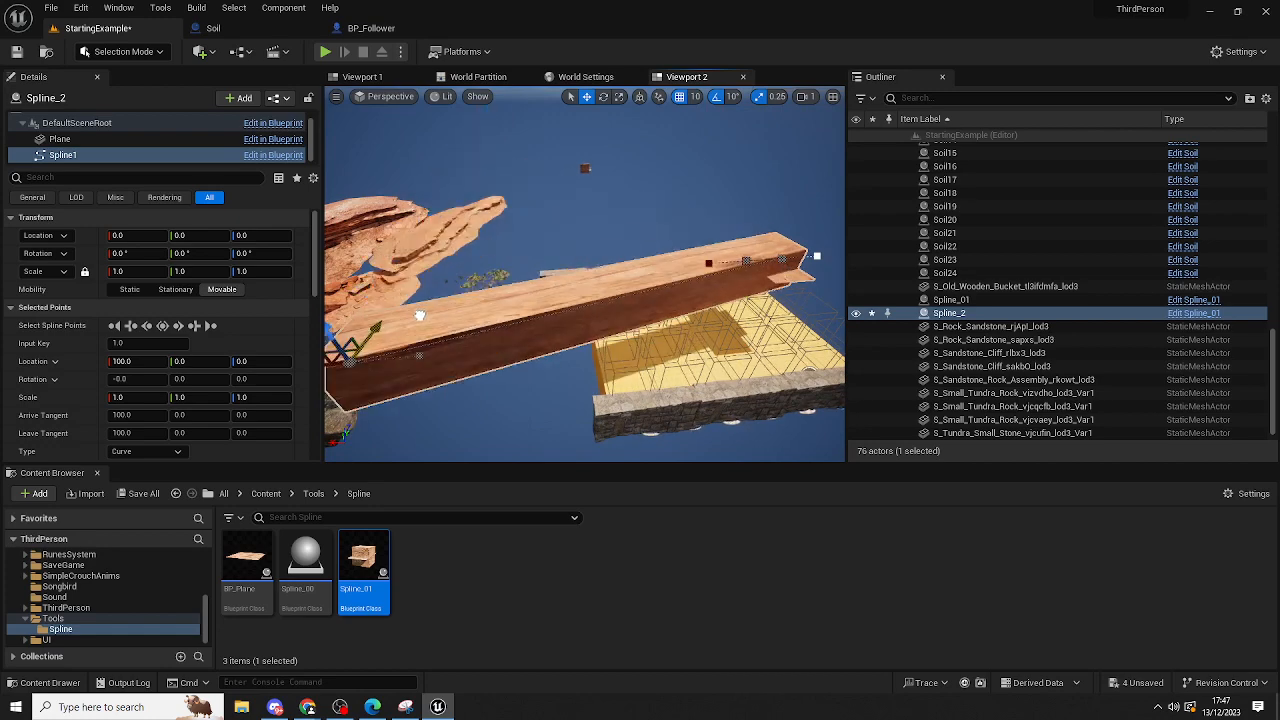
# Examine the stretched spline mesh from its start to its far end and from above.
pyautogui.moveTo(508, 257); pyautogui.dragTo(508, 257, button='right')
pyautogui.press('w')
pyautogui.click(652, 327)
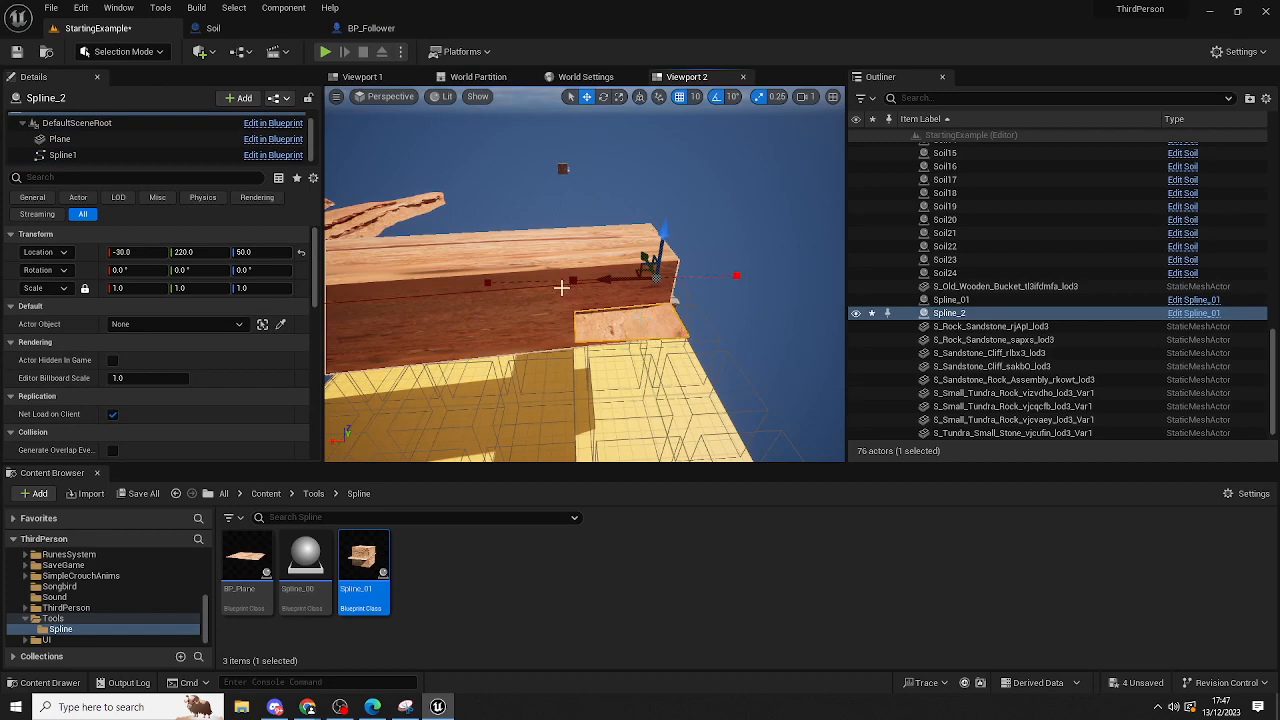
pyautogui.scroll(-5, 562, 288)
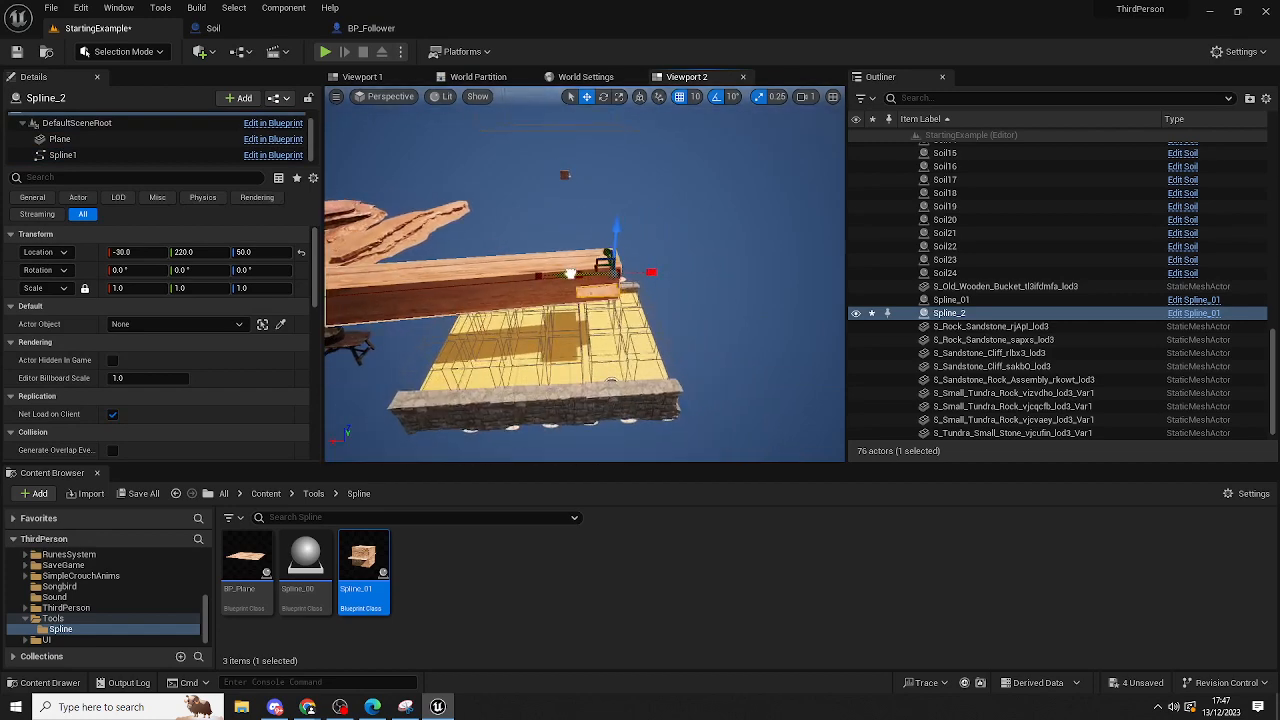
pyautogui.press('s')
pyautogui.moveTo(451, 239); pyautogui.dragTo(564, 253, button='right')
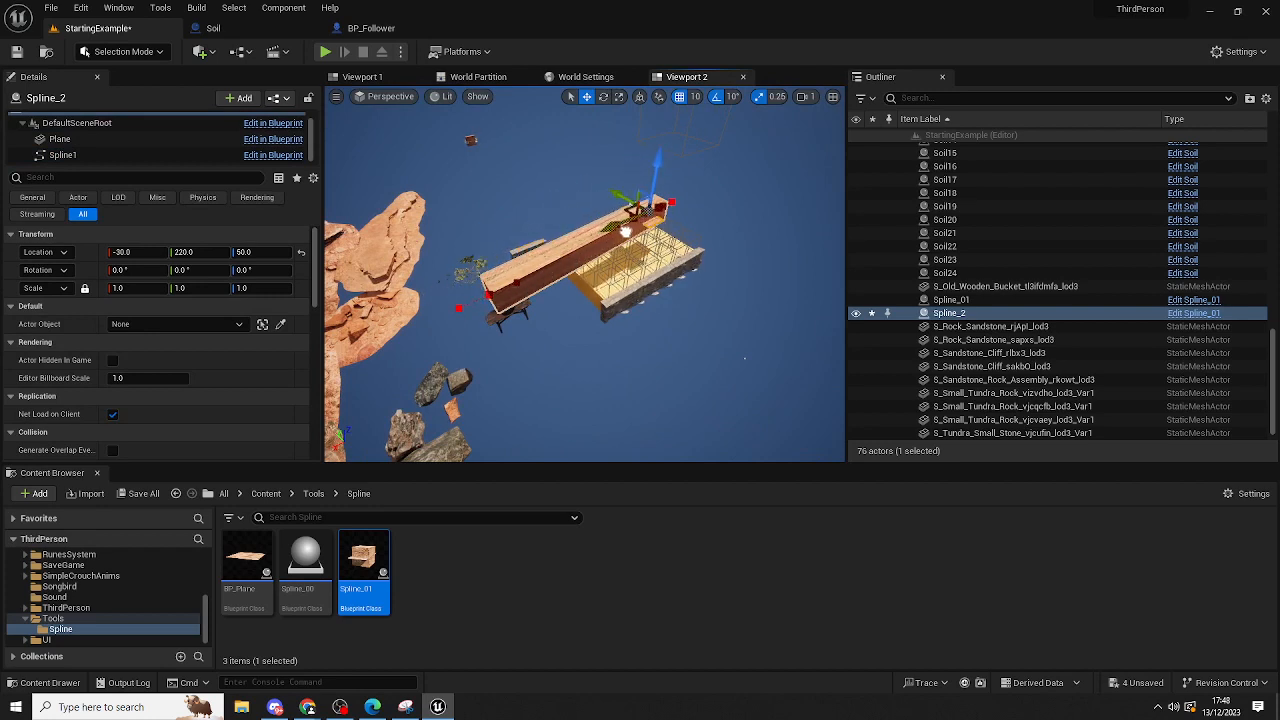
pyautogui.press('w')
pyautogui.moveTo(720, 244); pyautogui.dragTo(663, 240, button='right')
pyautogui.press('w')
pyautogui.press('s')
pyautogui.press('w')
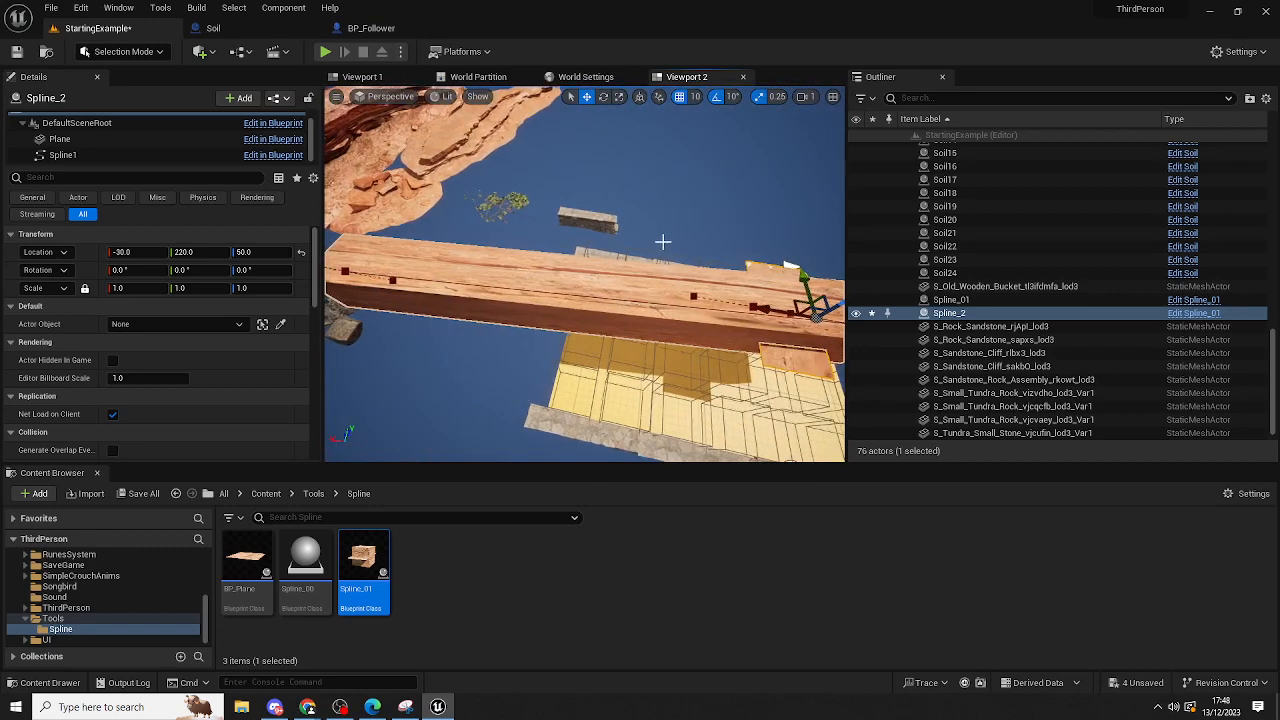
# Undo the moves of the spline's end point.
pyautogui.hotkey('ctrl', 'z')
pyautogui.hotkey('ctrl', 'z')
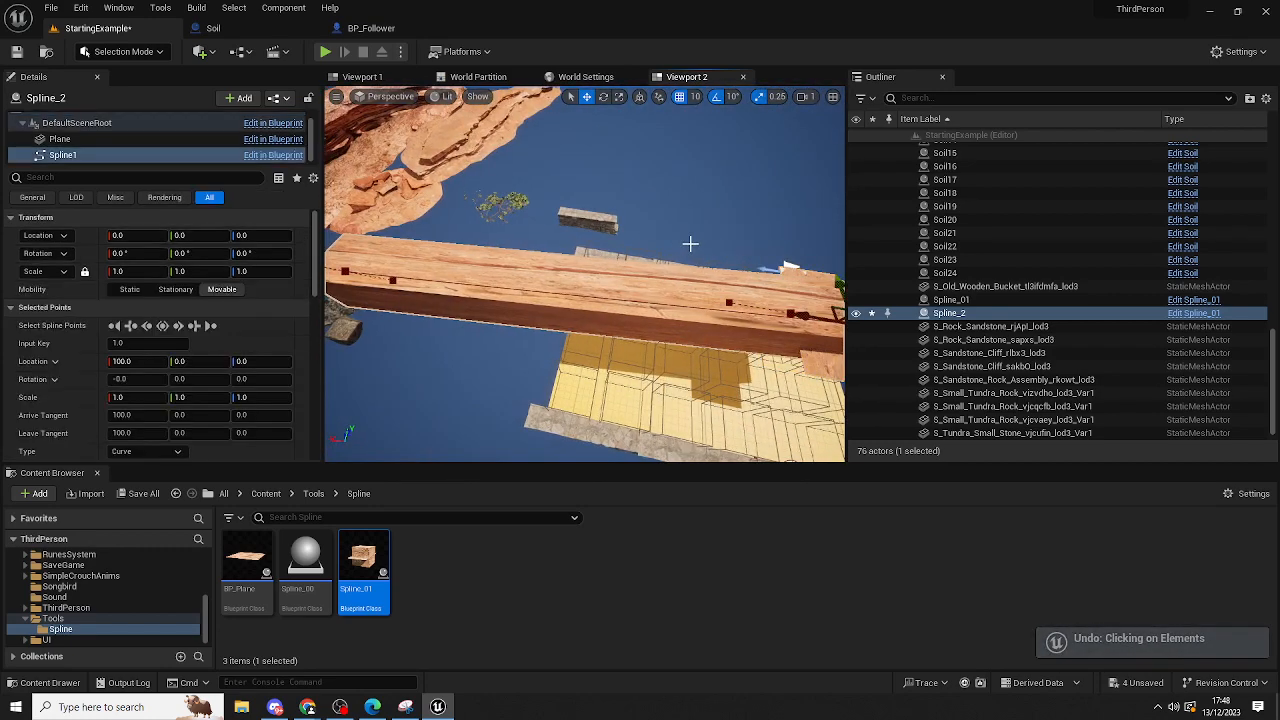
pyautogui.moveTo(698, 241); pyautogui.dragTo(678, 227, button='right')
pyautogui.hotkey('ctrl', 'z')
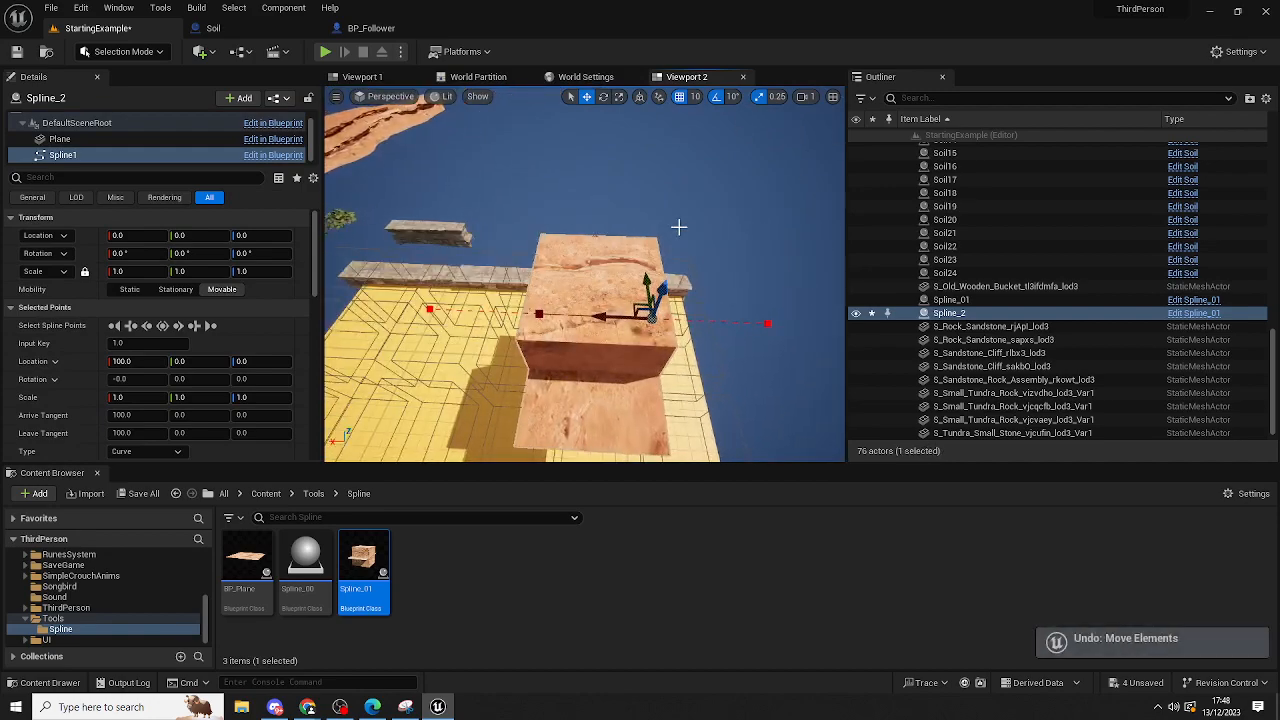
# Pull the spline's end point along X so the mesh spans the yellow platform.
pyautogui.moveTo(678, 227); pyautogui.dragTo(628, 252, button='right')
pyautogui.click(635, 277)
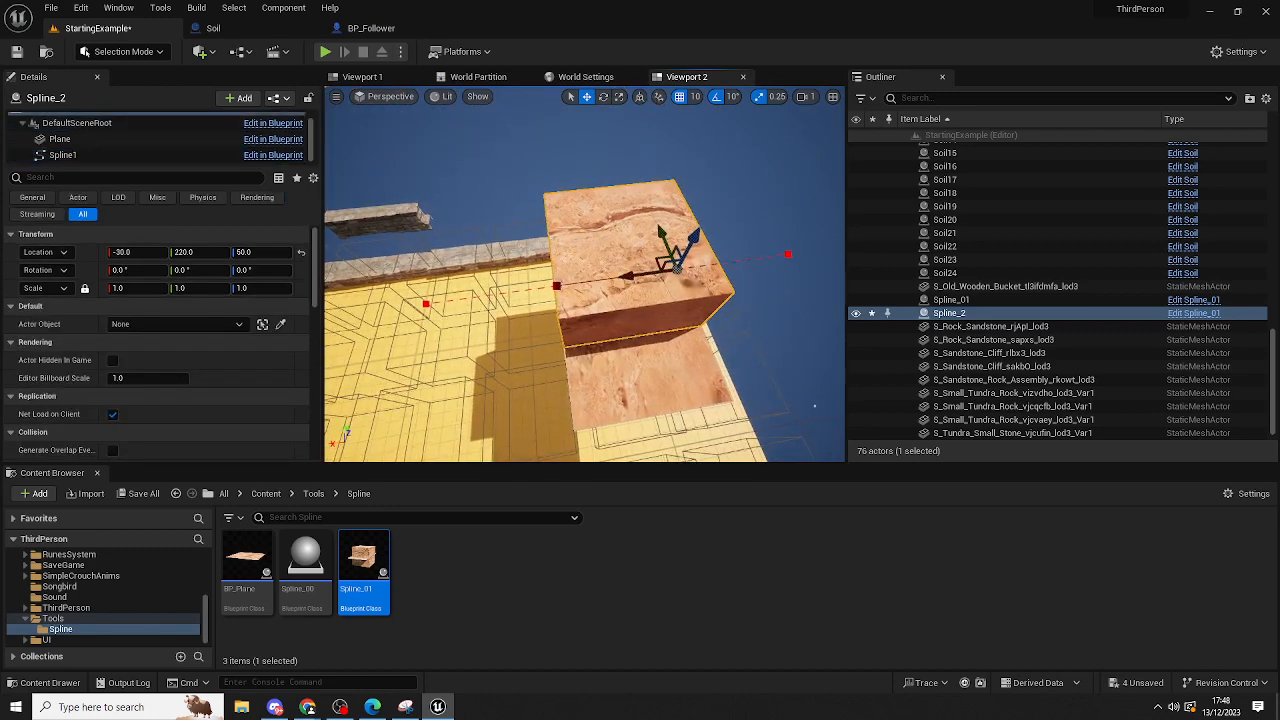
pyautogui.moveTo(512, 288); pyautogui.dragTo(342, 300)
pyautogui.moveTo(603, 258)
pyautogui.mouseDown(button='right')
pyautogui.moveTo(590, 262)
pyautogui.moveTo(603, 258)
pyautogui.mouseUp(button='right')
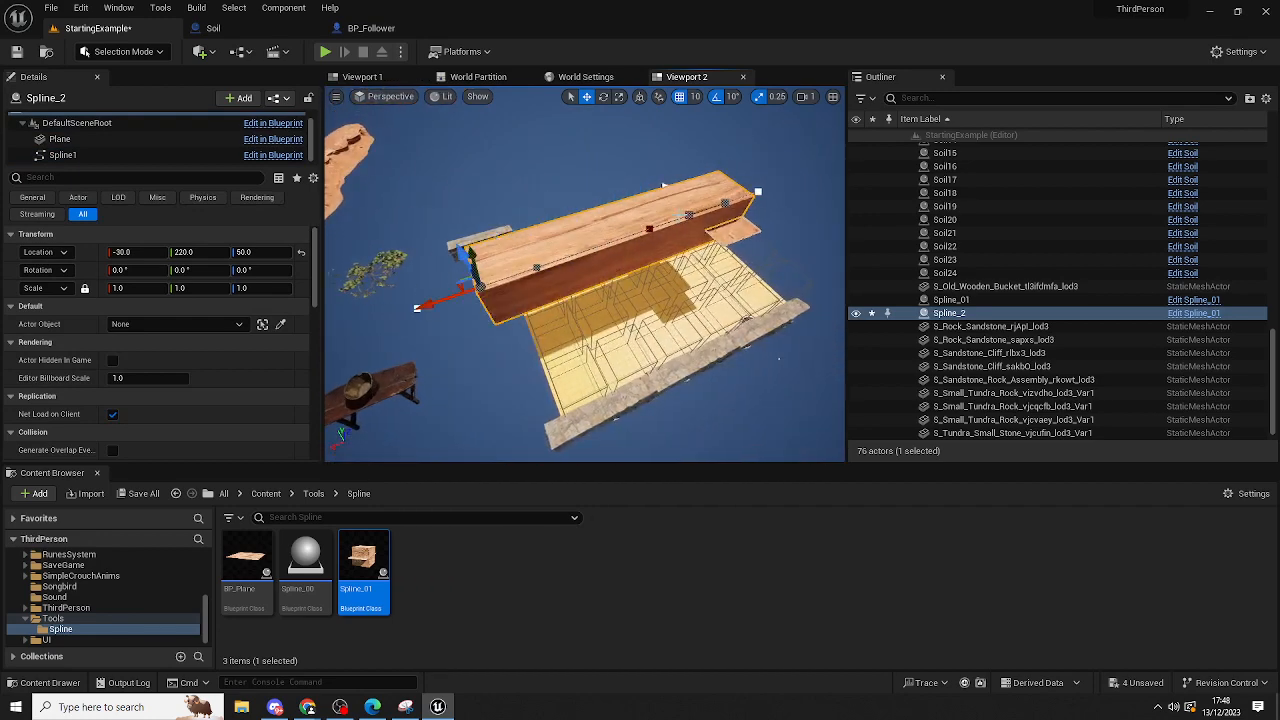
# Move the spline actor's Plane component out from under the stretched mesh and away from the platform.
pyautogui.click(724, 201)
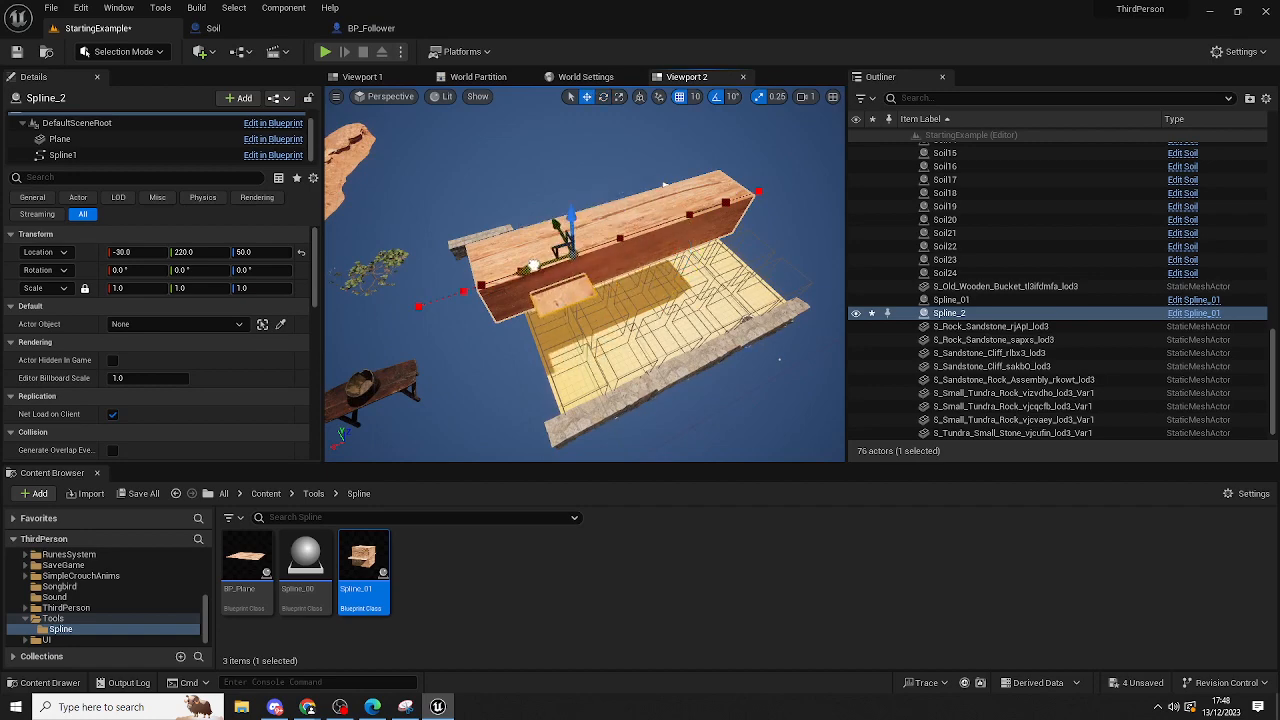
pyautogui.moveTo(626, 312); pyautogui.dragTo(724, 262, button='right')
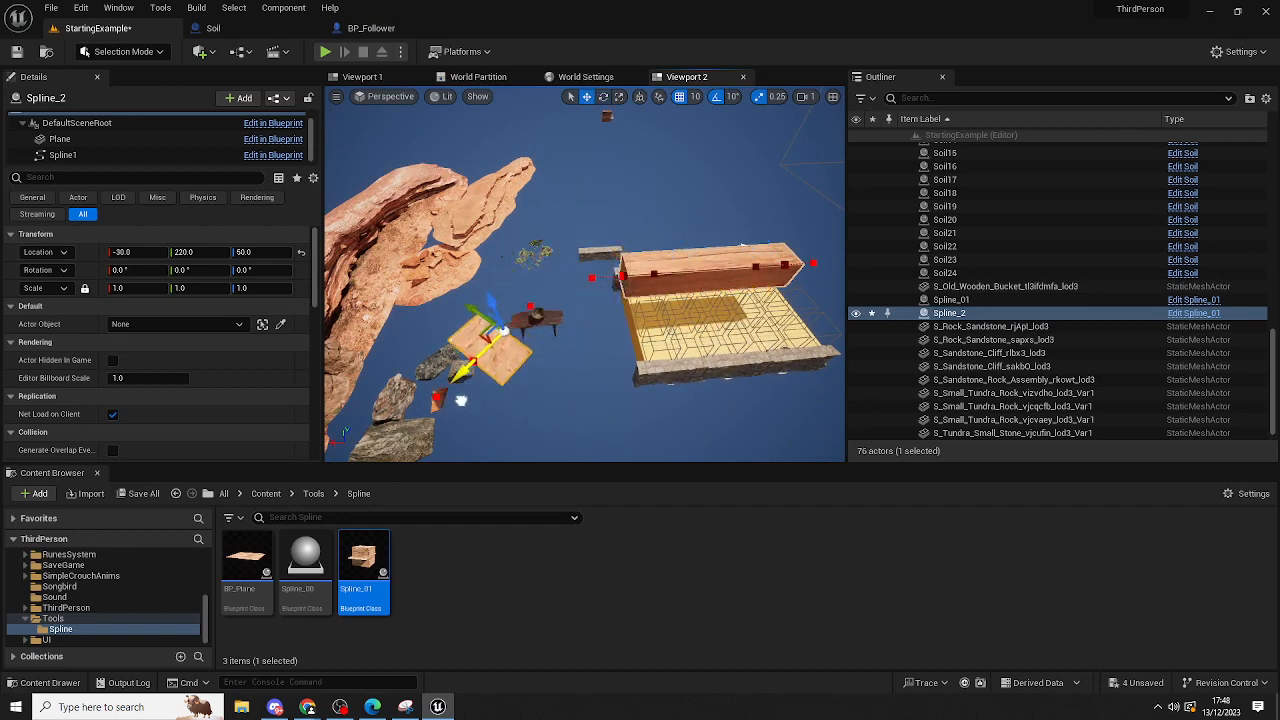
pyautogui.moveTo(461, 400); pyautogui.dragTo(446, 416)
pyautogui.moveTo(446, 416); pyautogui.dragTo(571, 334, button='right')
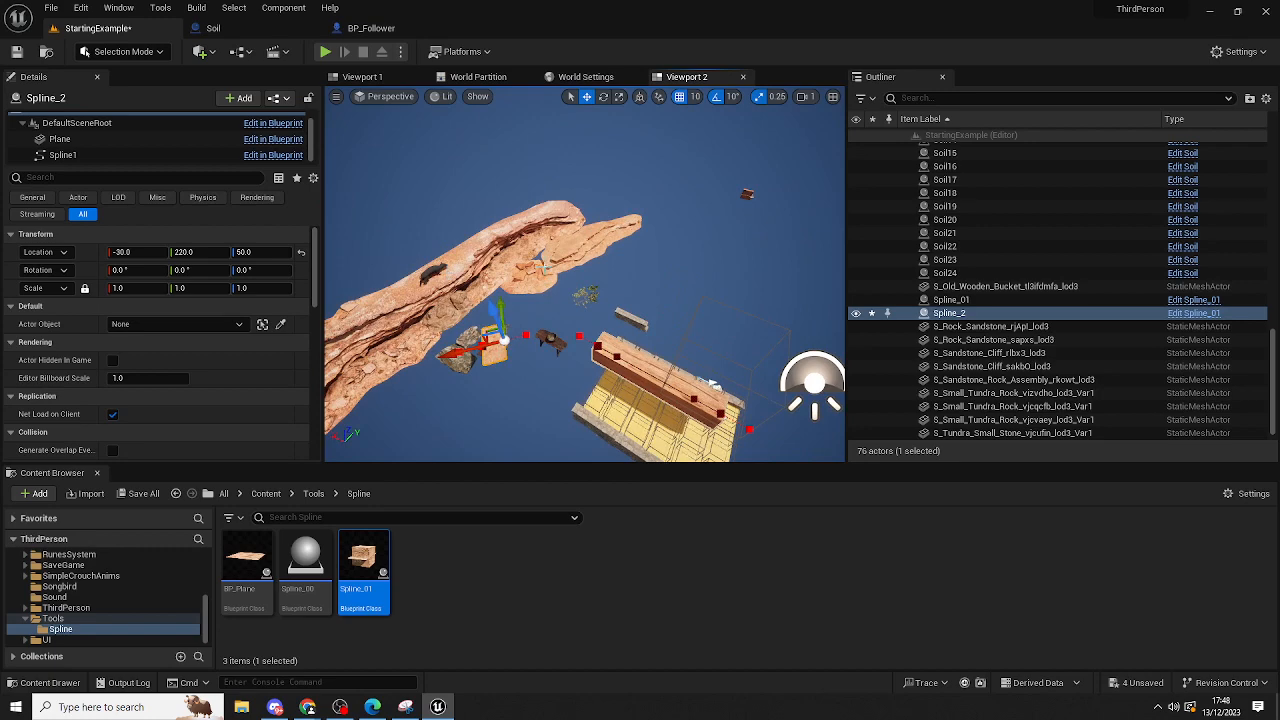
pyautogui.moveTo(569, 293); pyautogui.dragTo(585, 248, button='right')
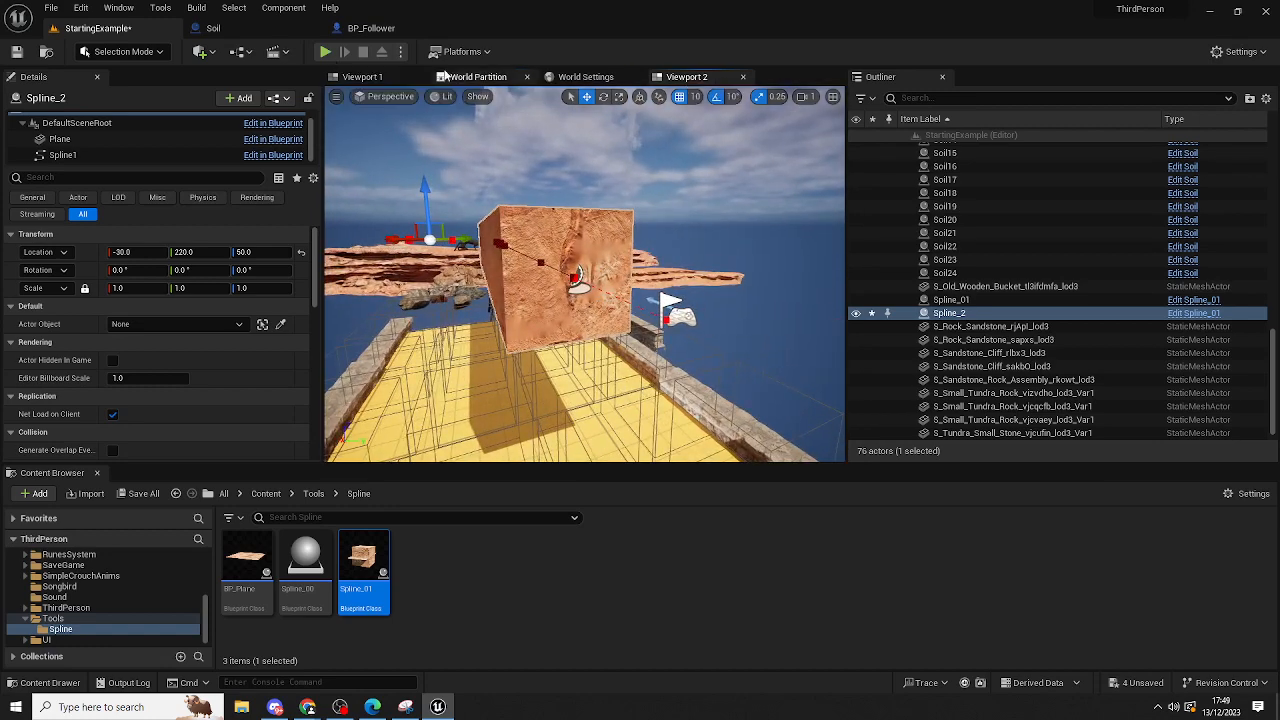
# Compare the collision of the plane and the stretched spline mesh in the Visibility Collision view and the lit view.
pyautogui.click(383, 78)
pyautogui.moveTo(500, 210); pyautogui.dragTo(418, 214, button='right')
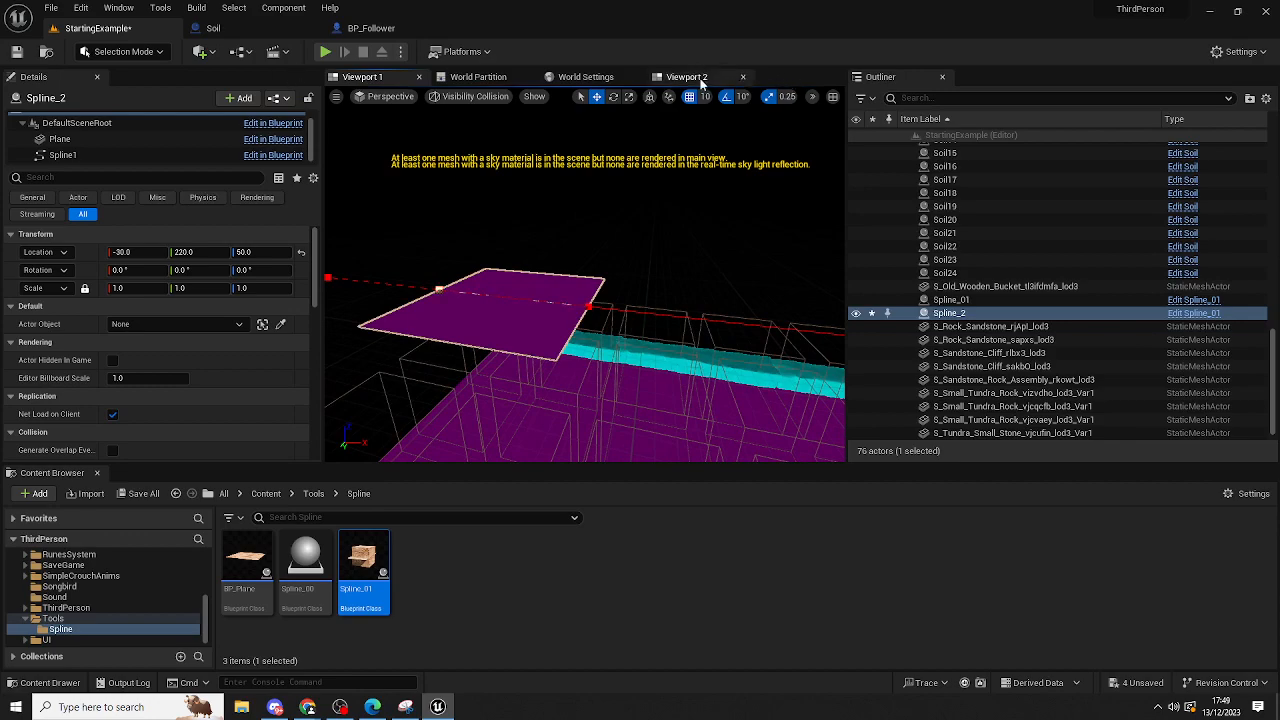
pyautogui.click(702, 82)
pyautogui.moveTo(484, 218); pyautogui.dragTo(450, 225, button='right')
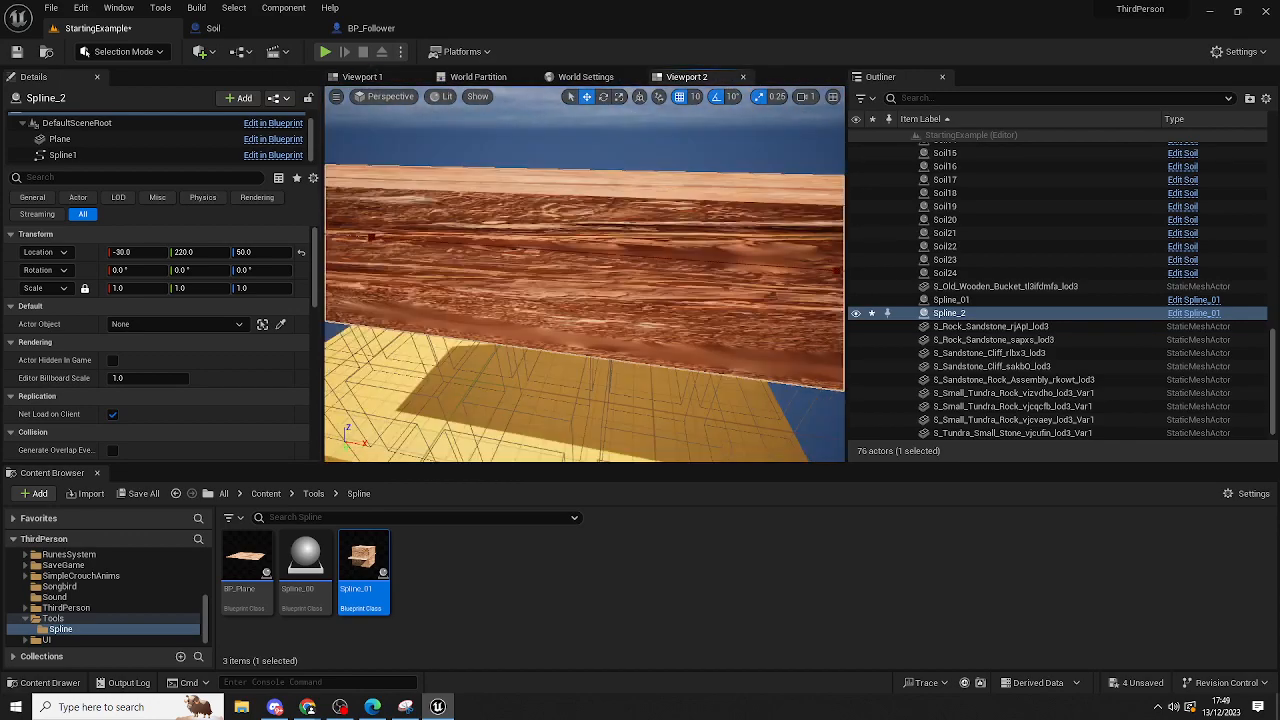
pyautogui.moveTo(637, 349)
pyautogui.mouseDown(button='right')
pyautogui.moveTo(622, 328)
pyautogui.moveTo(637, 349)
pyautogui.mouseUp(button='right')
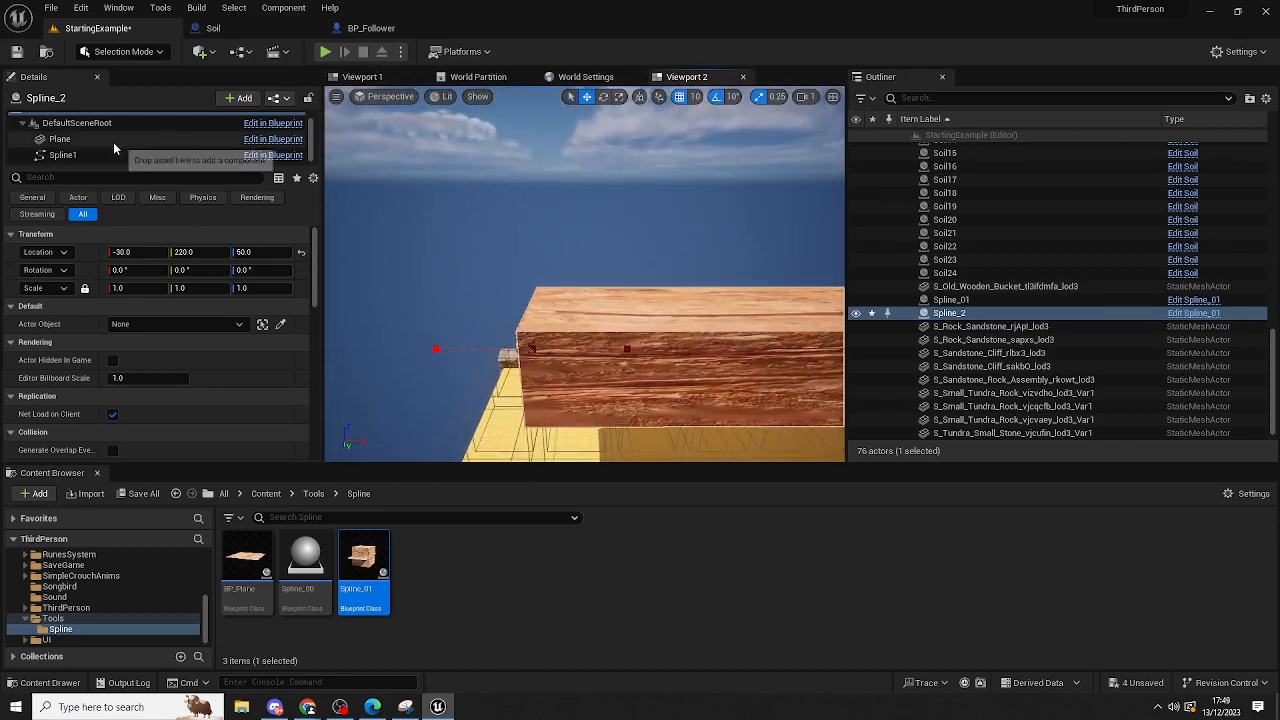
# Move the Plane component to X -250 beyond the spline's start and scale it to 5 along X.
pyautogui.click(60, 139)
pyautogui.moveTo(614, 349); pyautogui.dragTo(429, 349)
pyautogui.moveTo(429, 349); pyautogui.dragTo(420, 385, button='right')
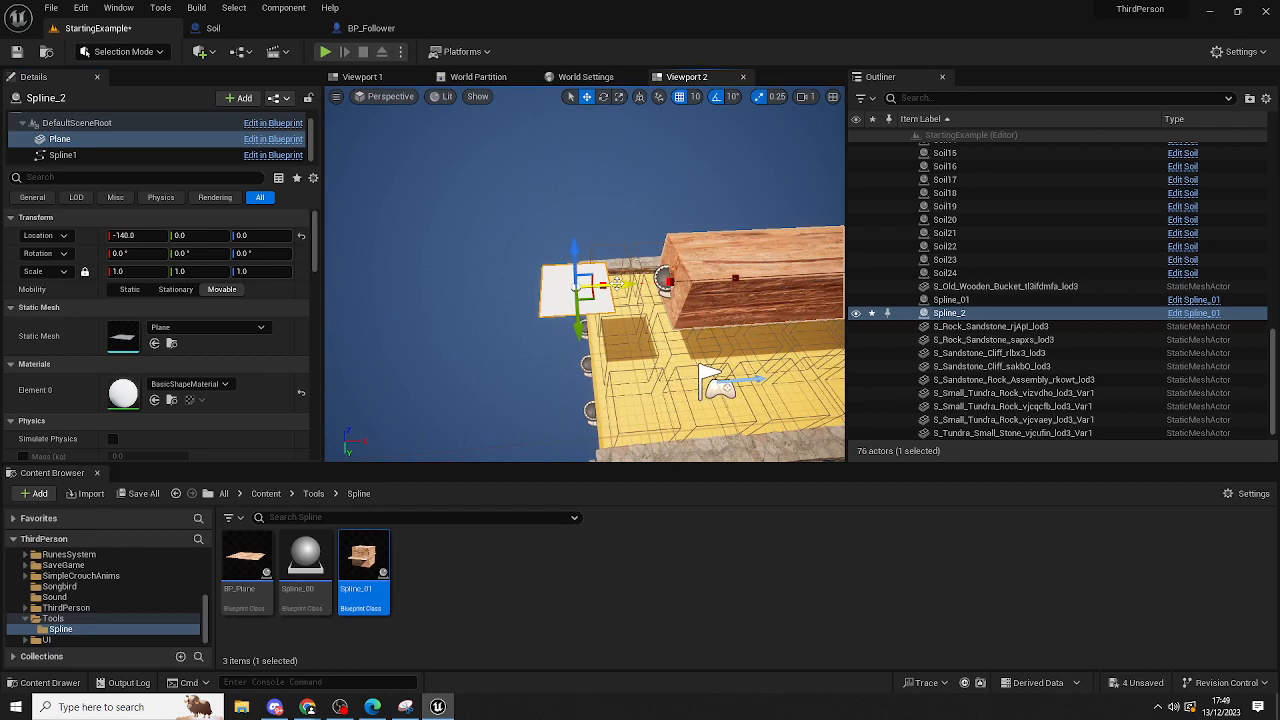
pyautogui.moveTo(620, 285); pyautogui.dragTo(543, 288)
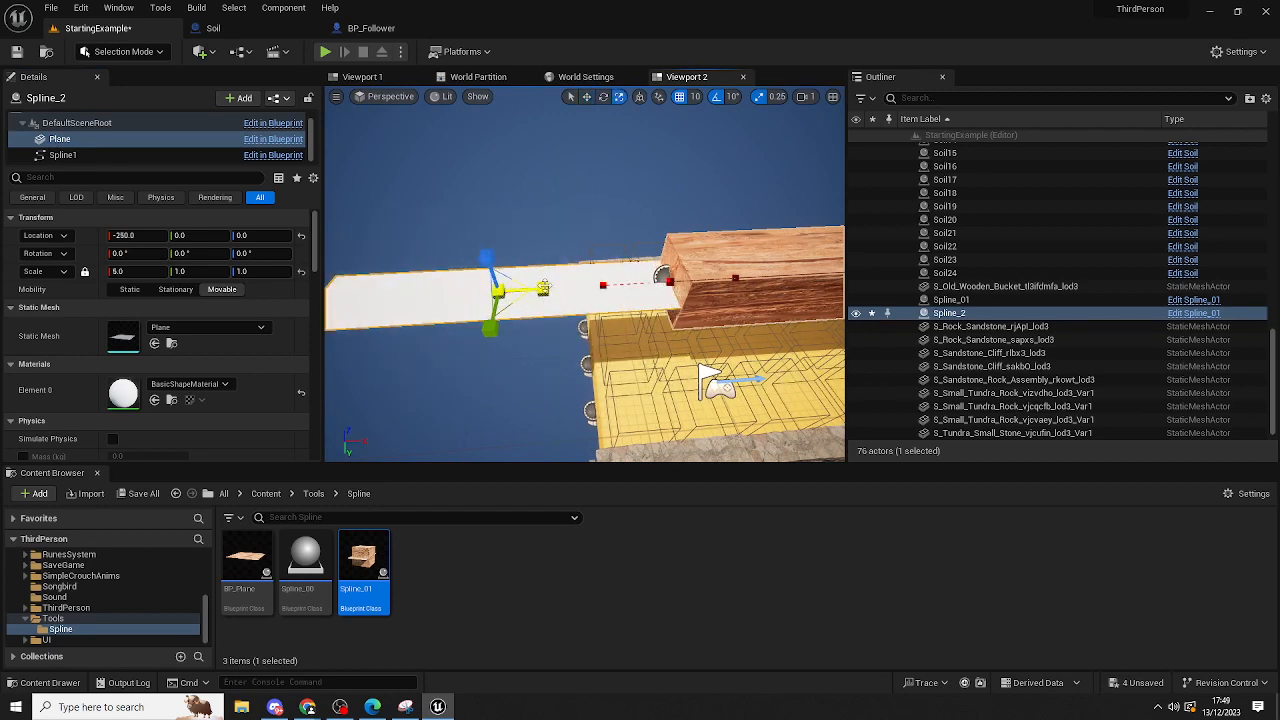
# Check the enlarged plane in the Visibility Collision view and lower it to Z -100.
pyautogui.click(378, 80)
pyautogui.press('f')
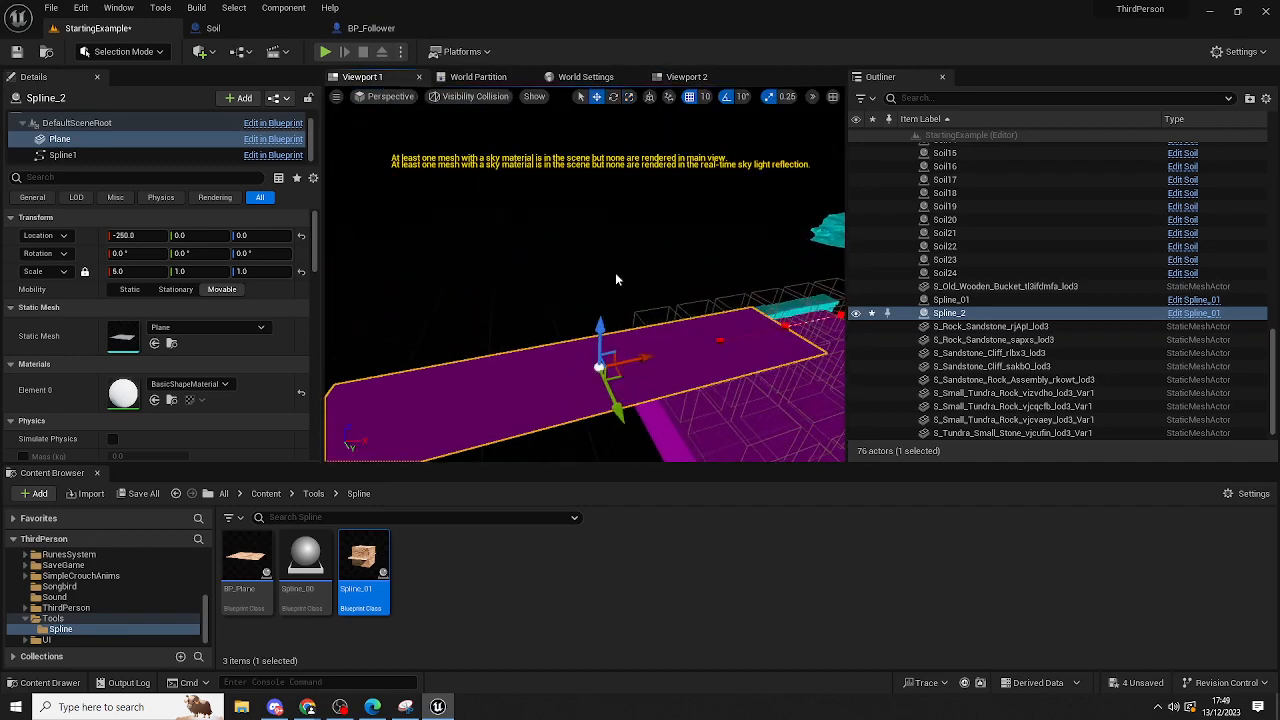
pyautogui.moveTo(600, 327); pyautogui.dragTo(592, 400)
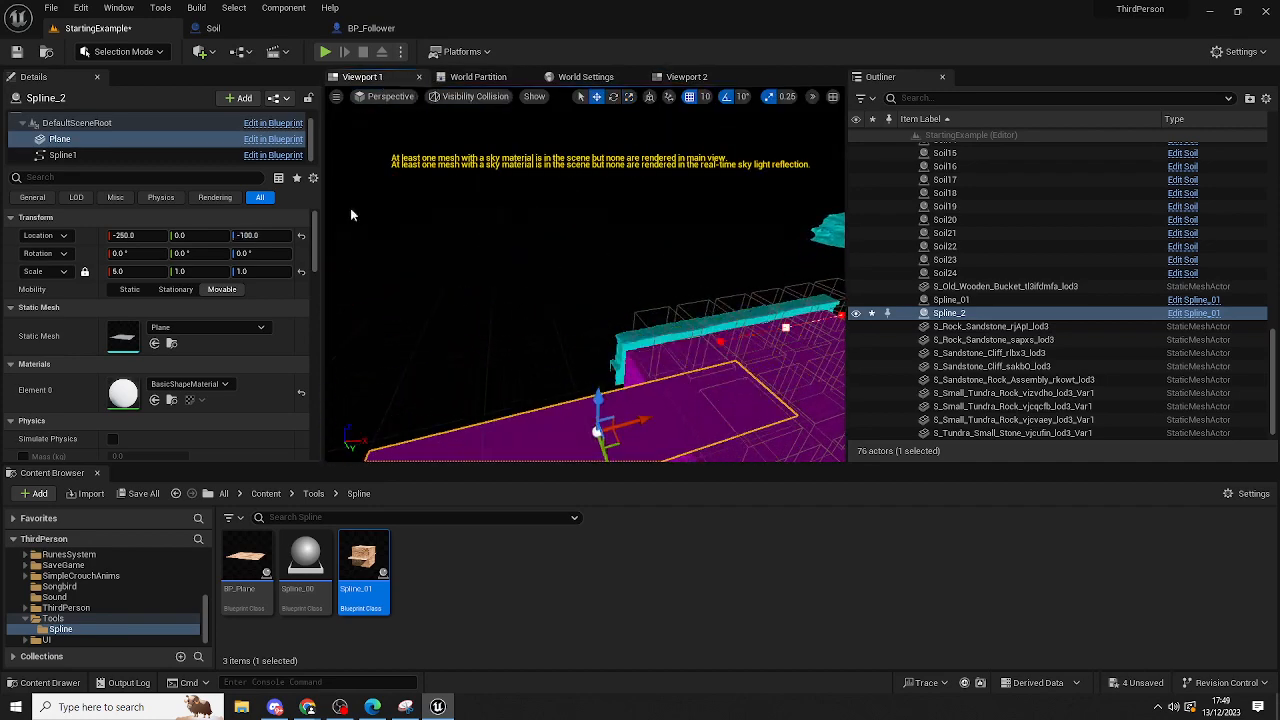
# Play the level, minimise the browser window that opens, and run and jump the character around the spline mesh.
pyautogui.click(327, 51)
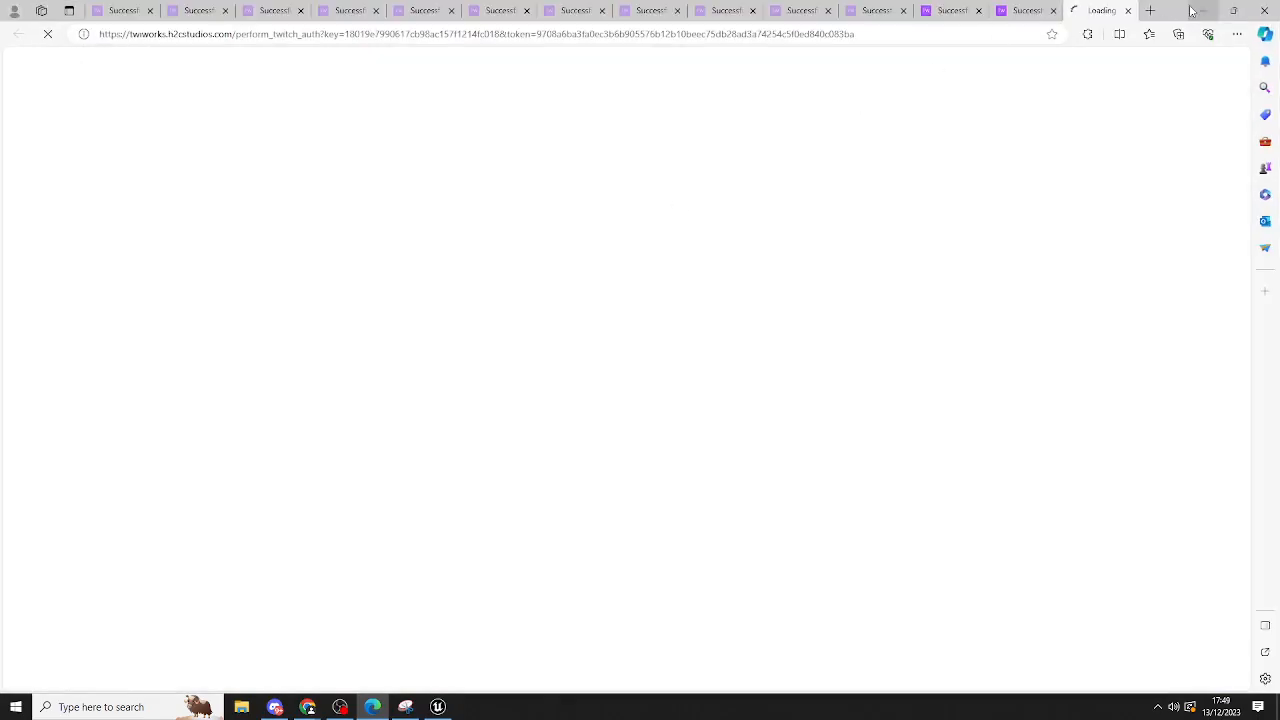
pyautogui.click(1193, 10)
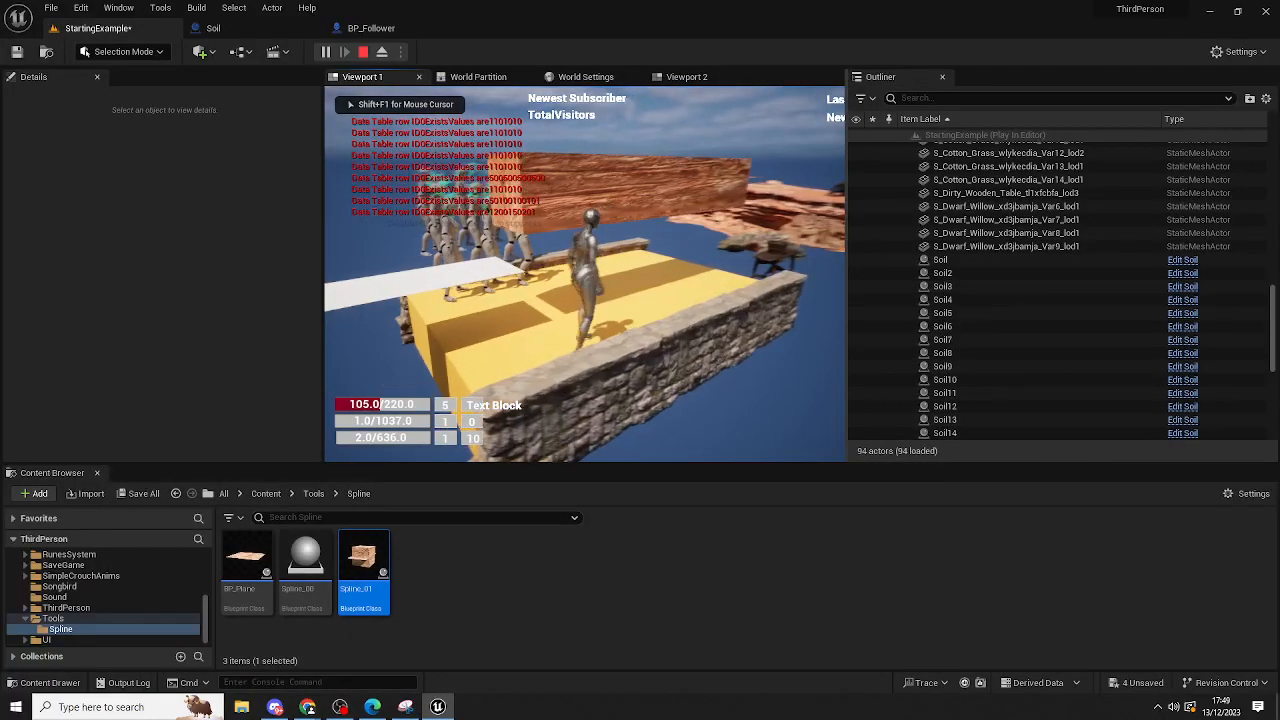
pyautogui.press('w')
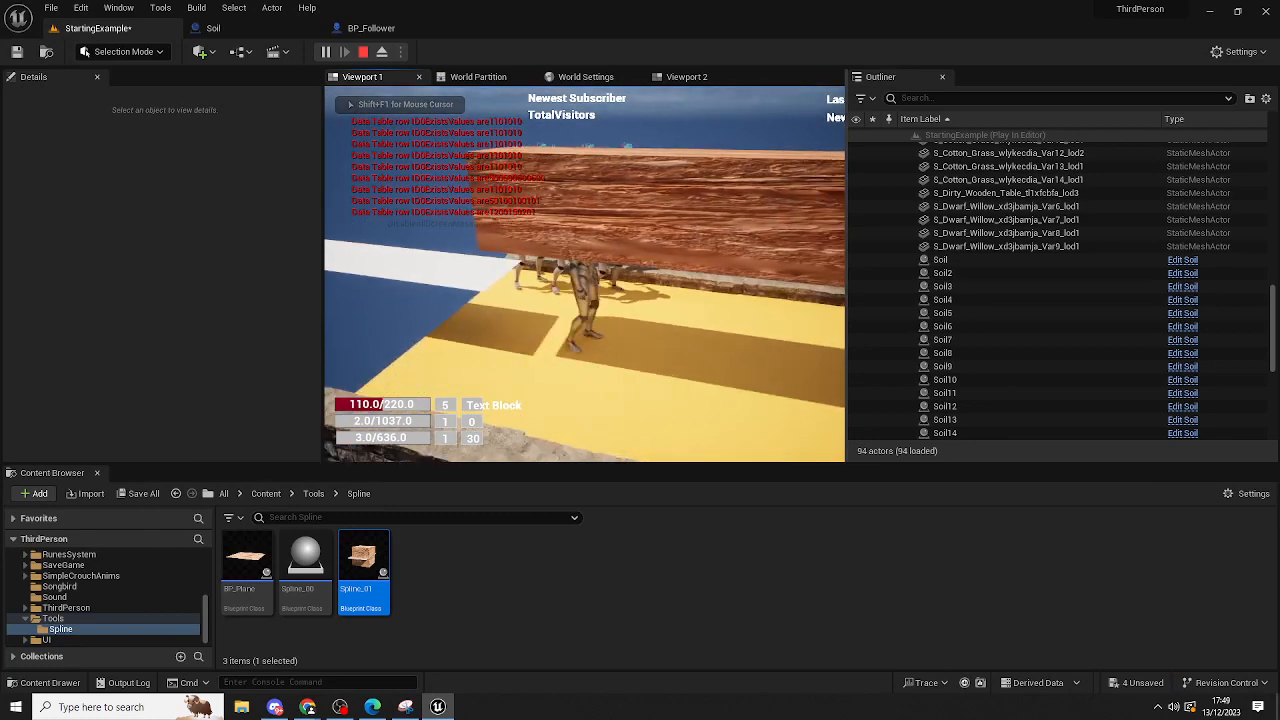
pyautogui.press('space')
pyautogui.press('w')
pyautogui.press('space')
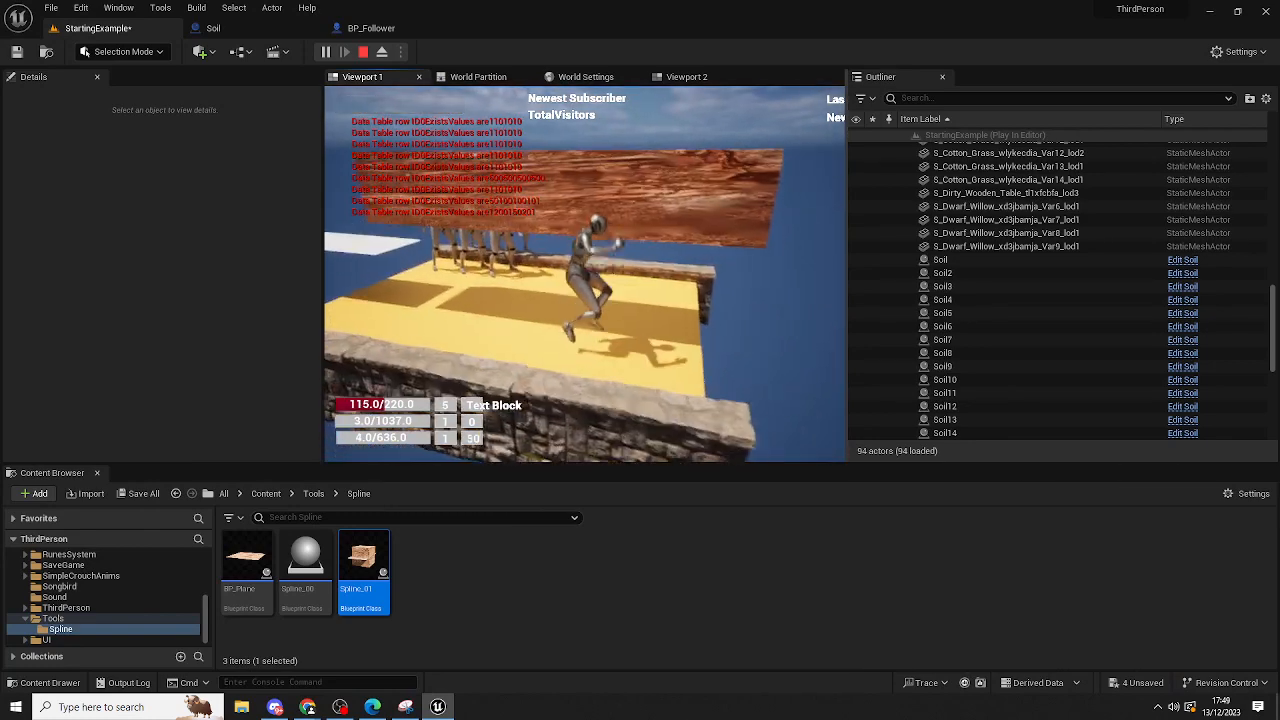
pyautogui.press('space')
pyautogui.press('w')
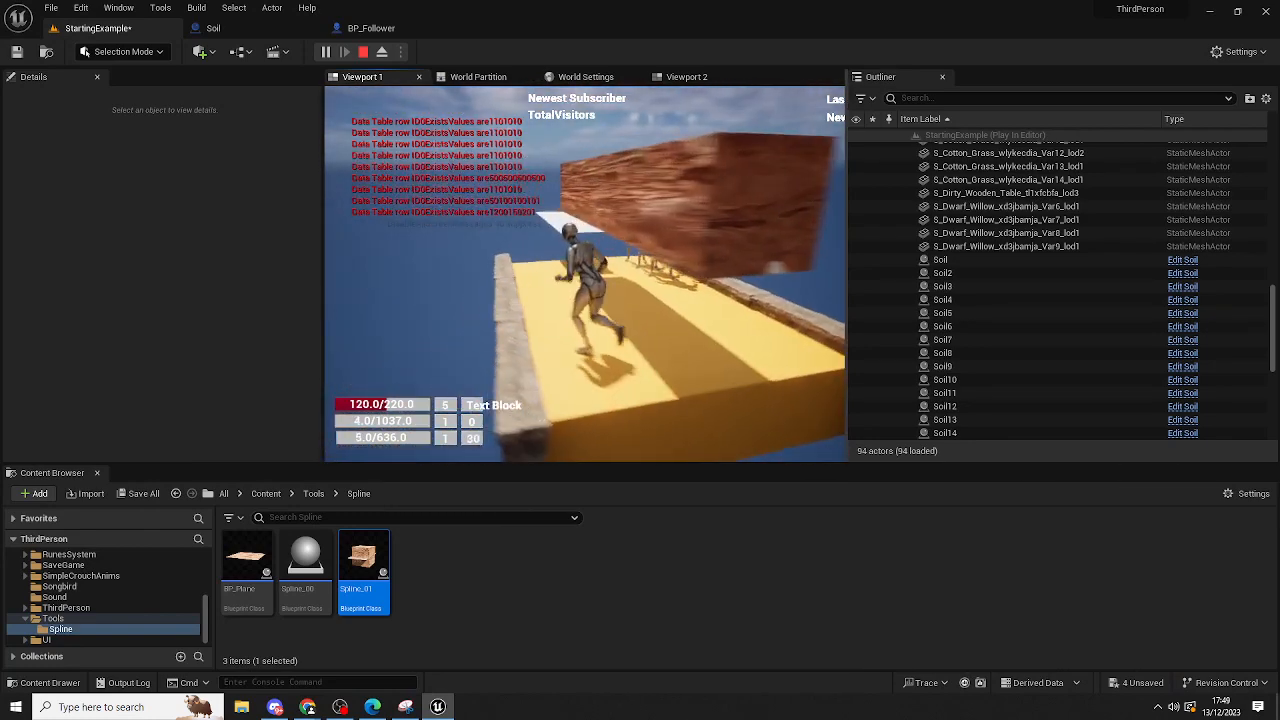
# Test the collision by jumping the character at the end of the spline mesh and walking on the white plane.
pyautogui.press('space')
pyautogui.press('space')
pyautogui.press('w')
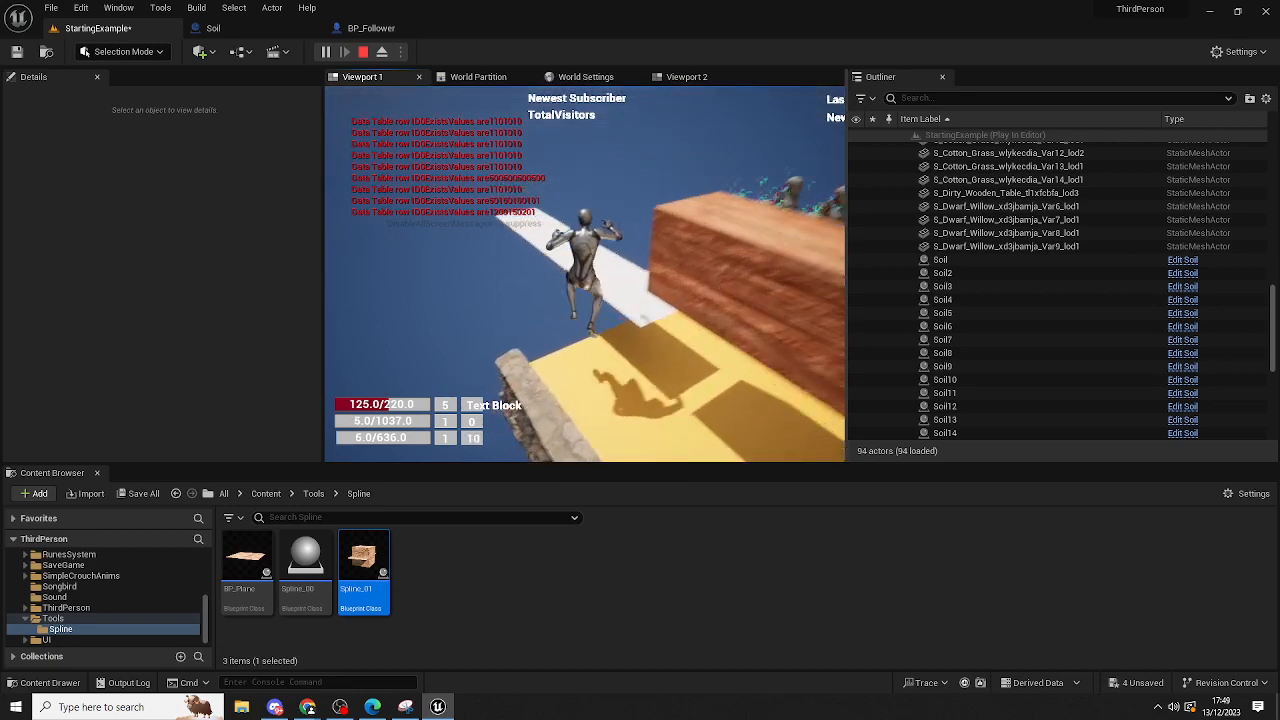
pyautogui.press('w')
pyautogui.press('space')
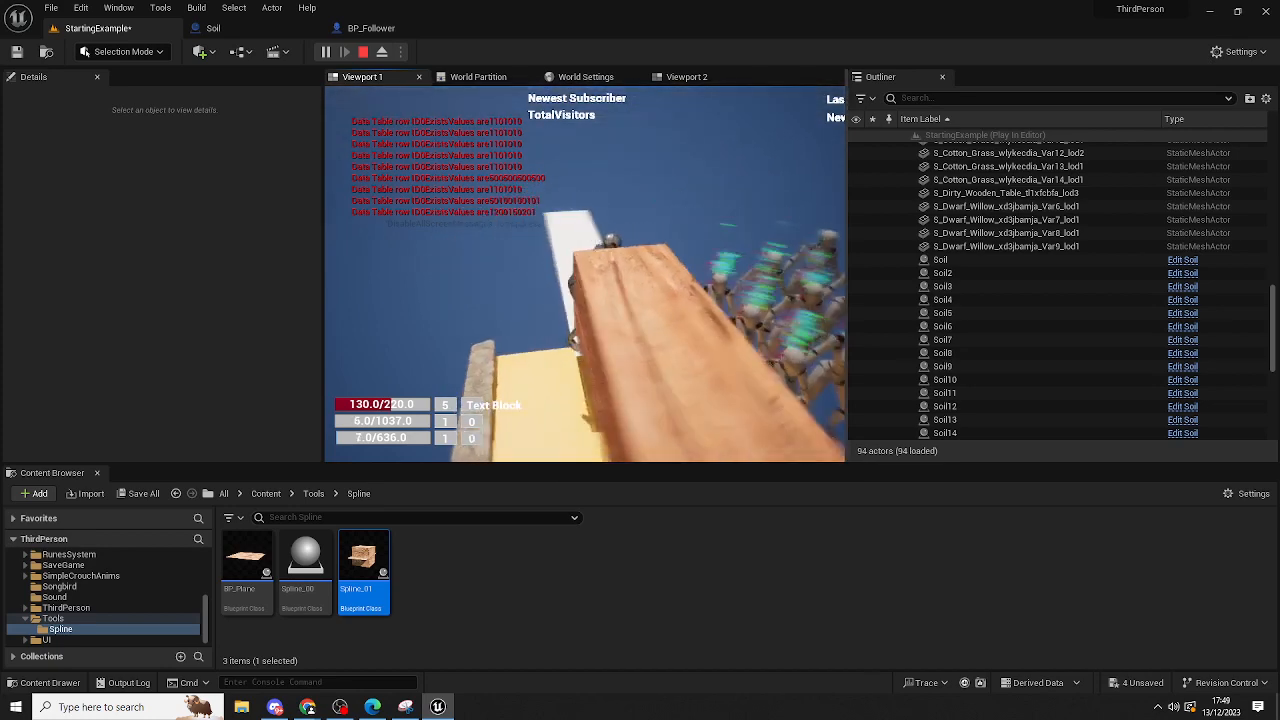
pyautogui.press('w')
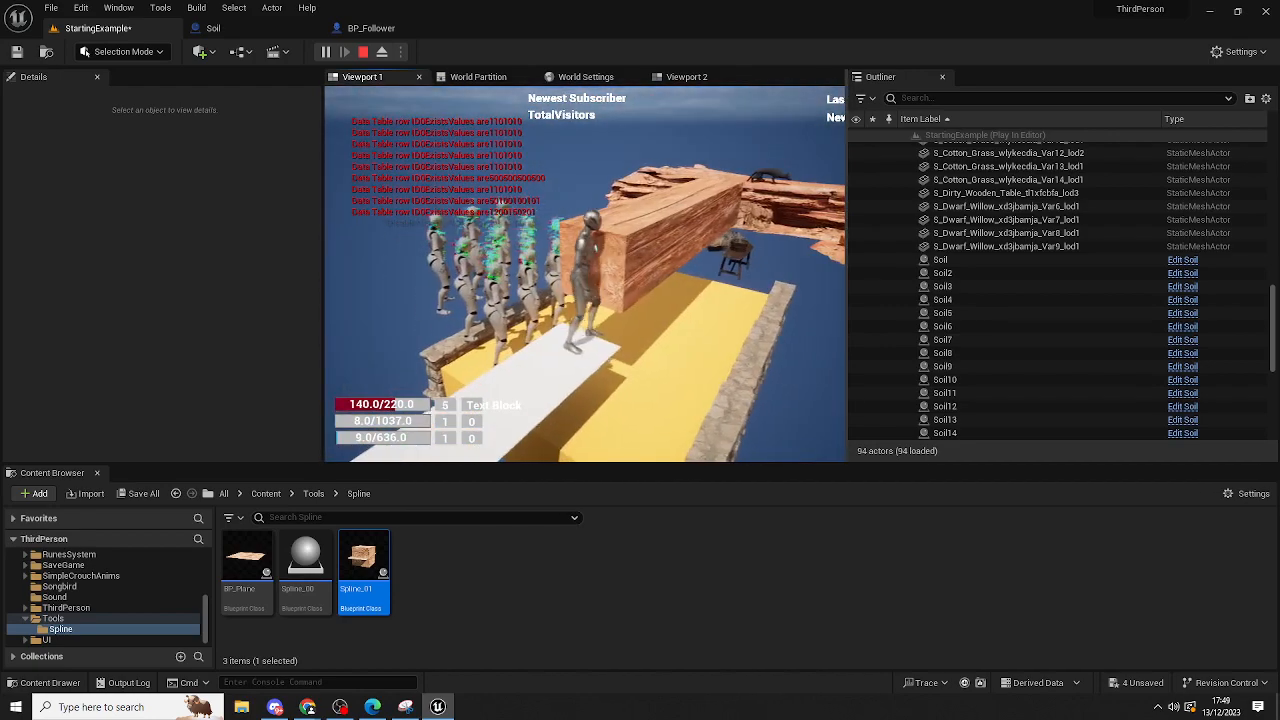
pyautogui.press('w')
pyautogui.press('w')
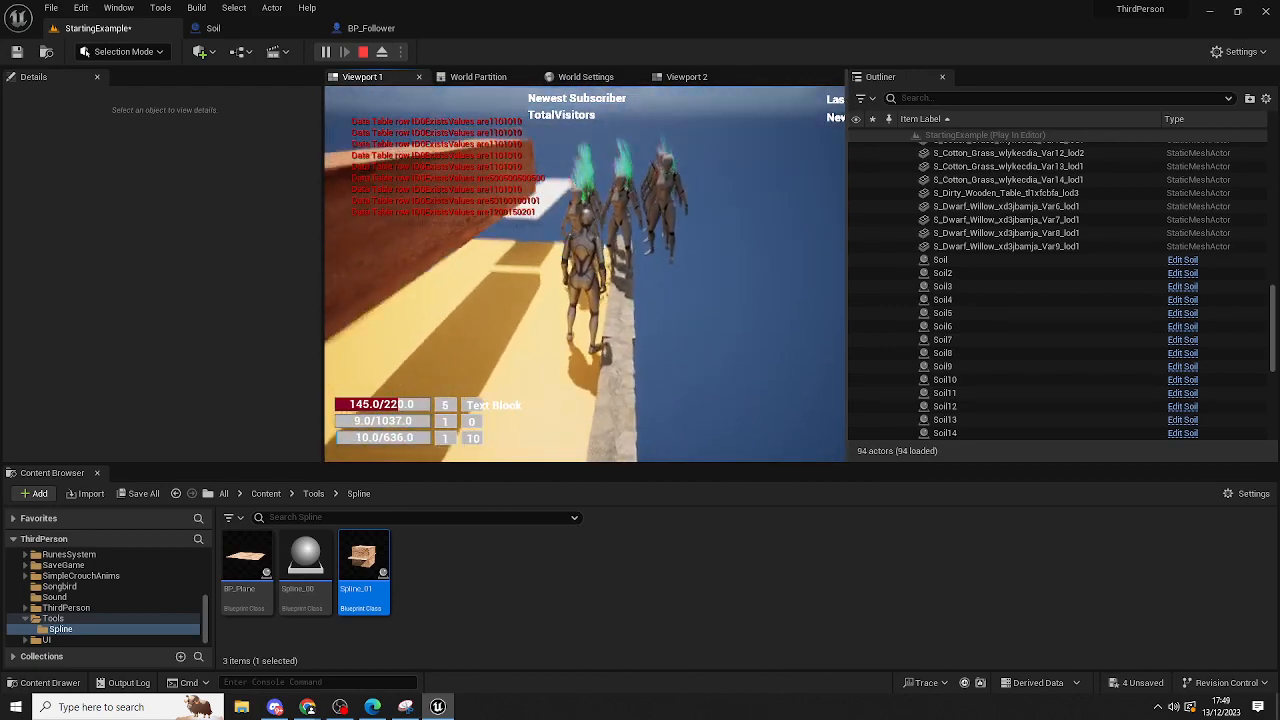
# Select the BP_Follower1 actor while the level is playing and examine its Character Stats.
pyautogui.press('w')
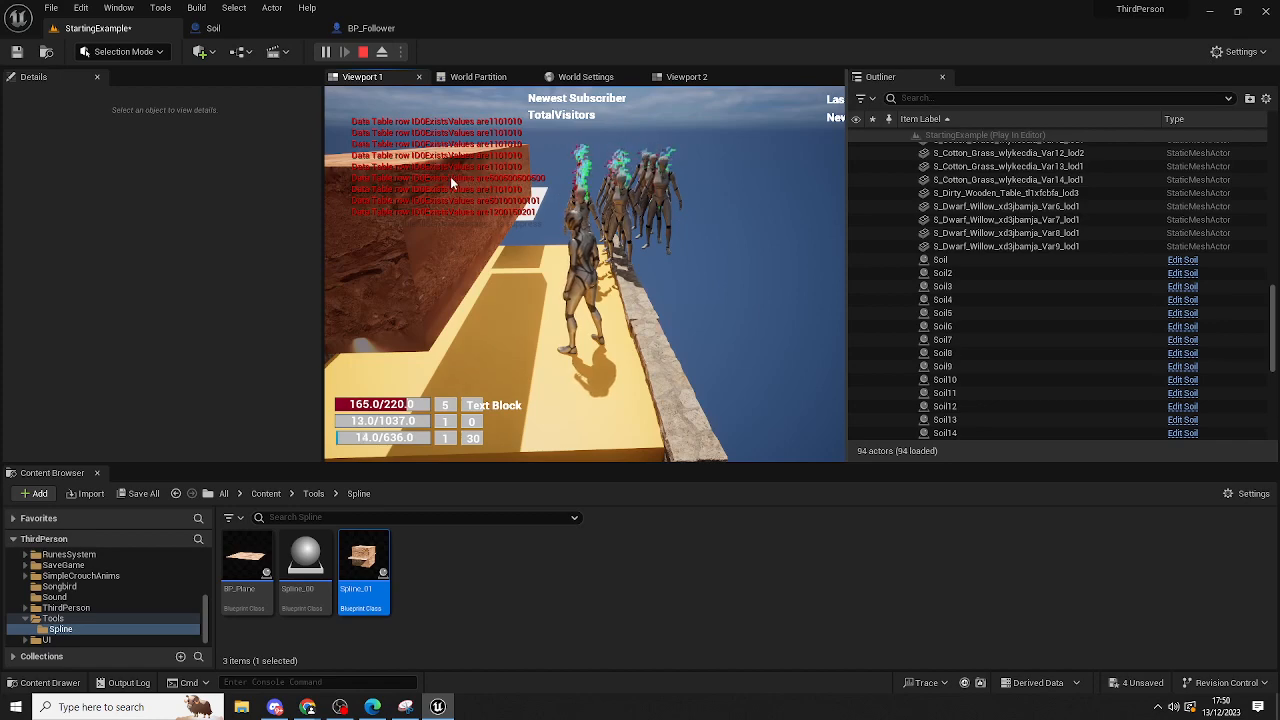
pyautogui.scroll(4, 1101, 271)
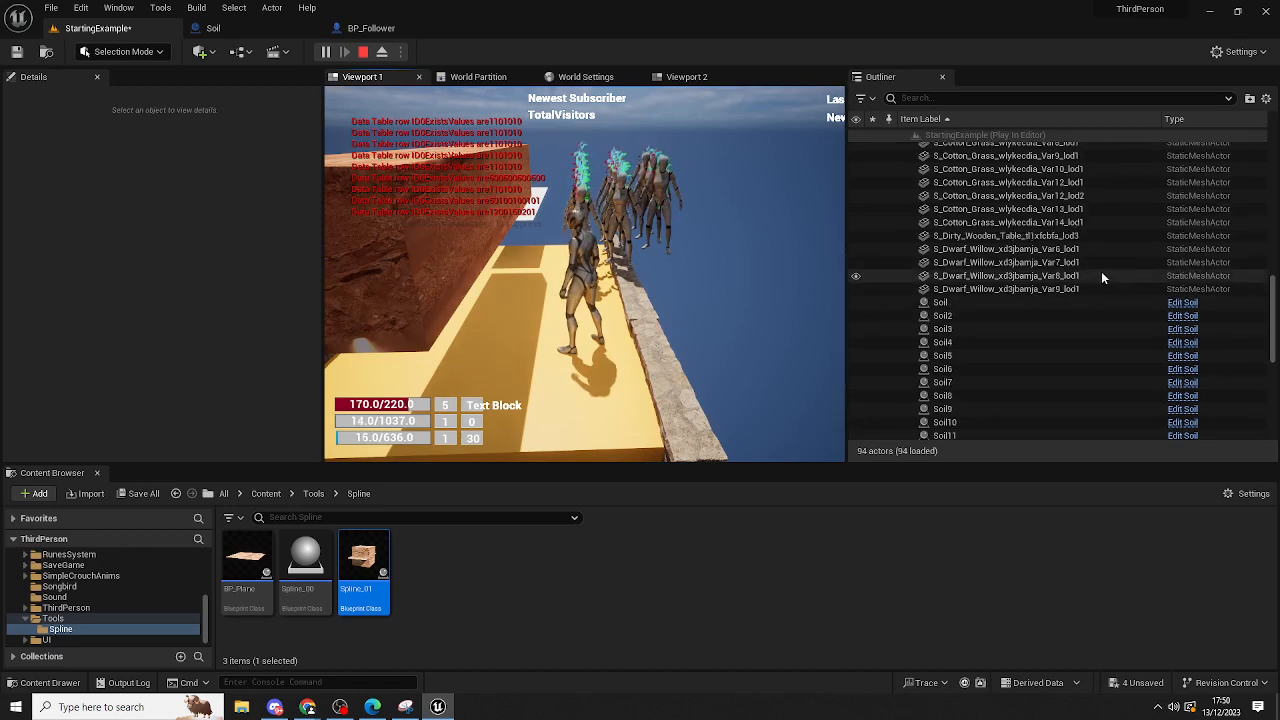
pyautogui.scroll(10, 1117, 320)
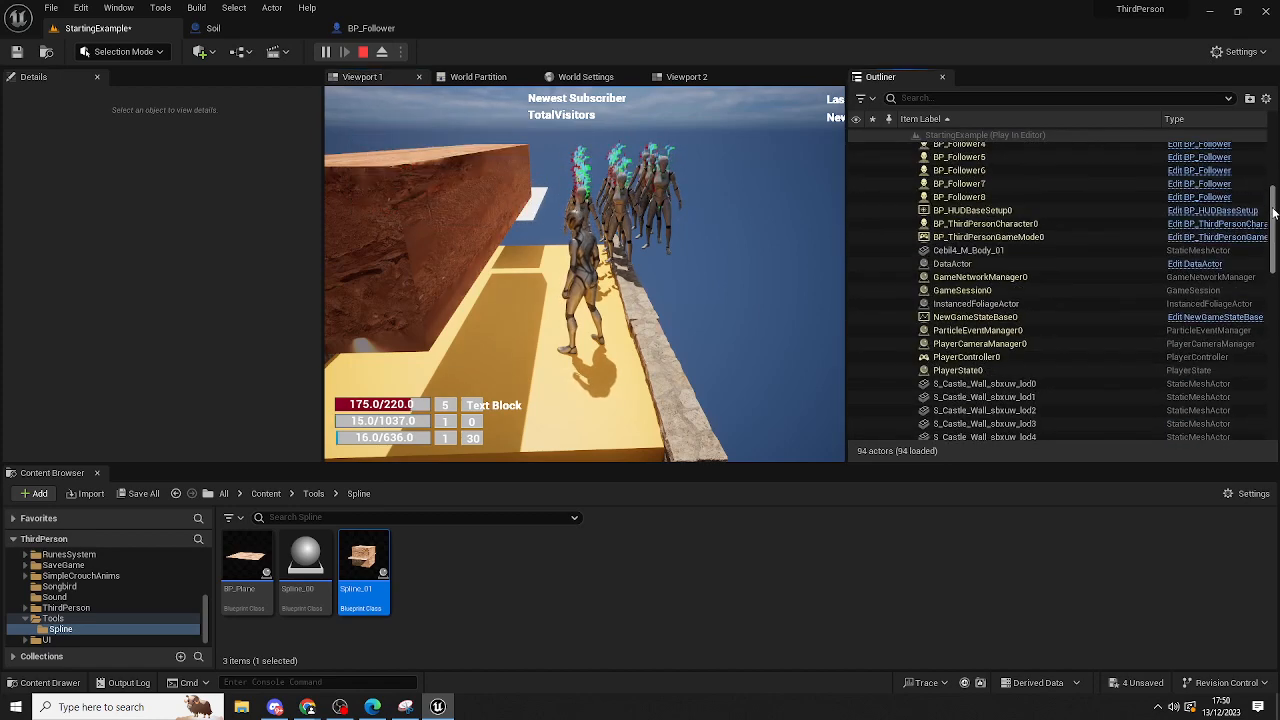
pyautogui.scroll(-1, 1000, 240)
pyautogui.click(993, 273)
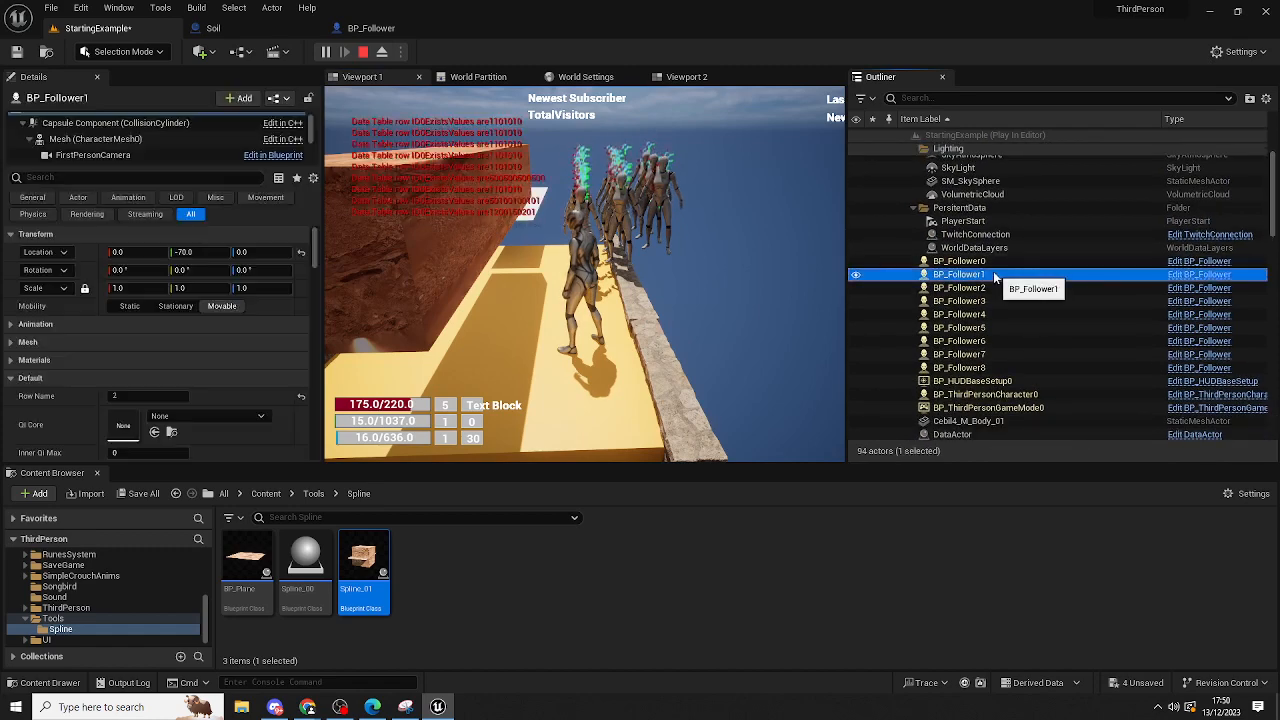
pyautogui.scroll(-5, 217, 266)
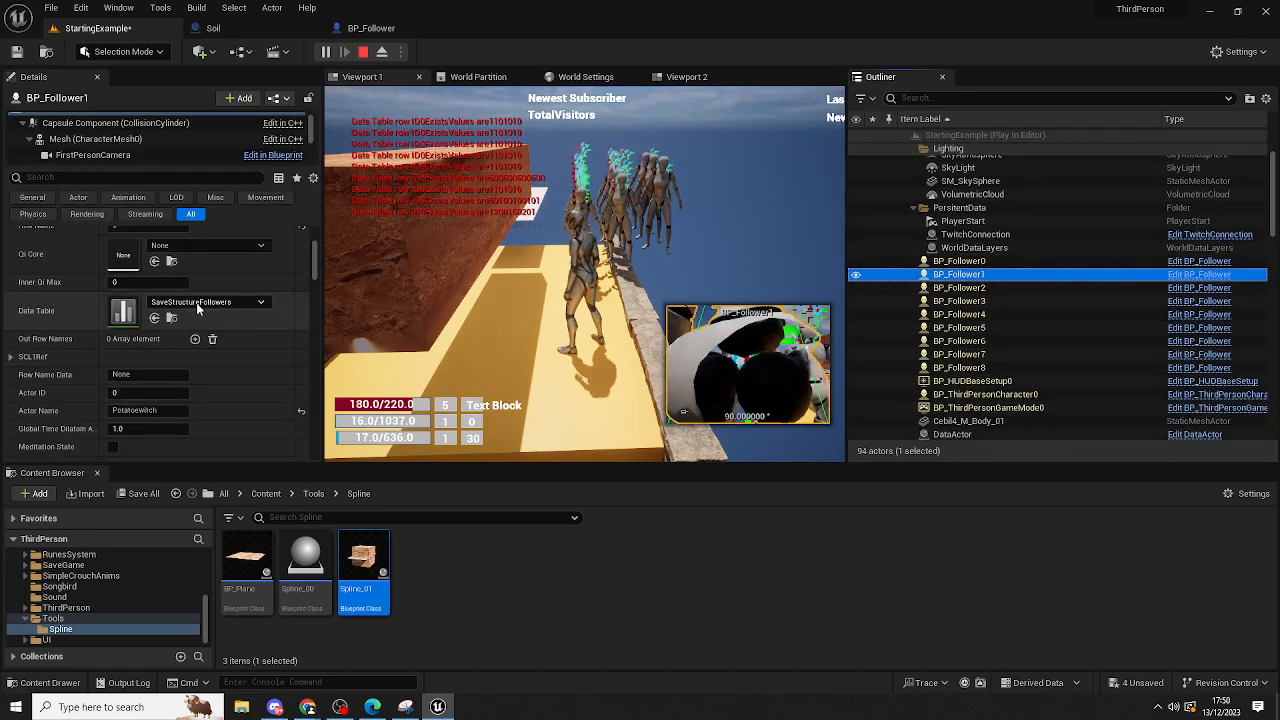
pyautogui.scroll(-5, 156, 400)
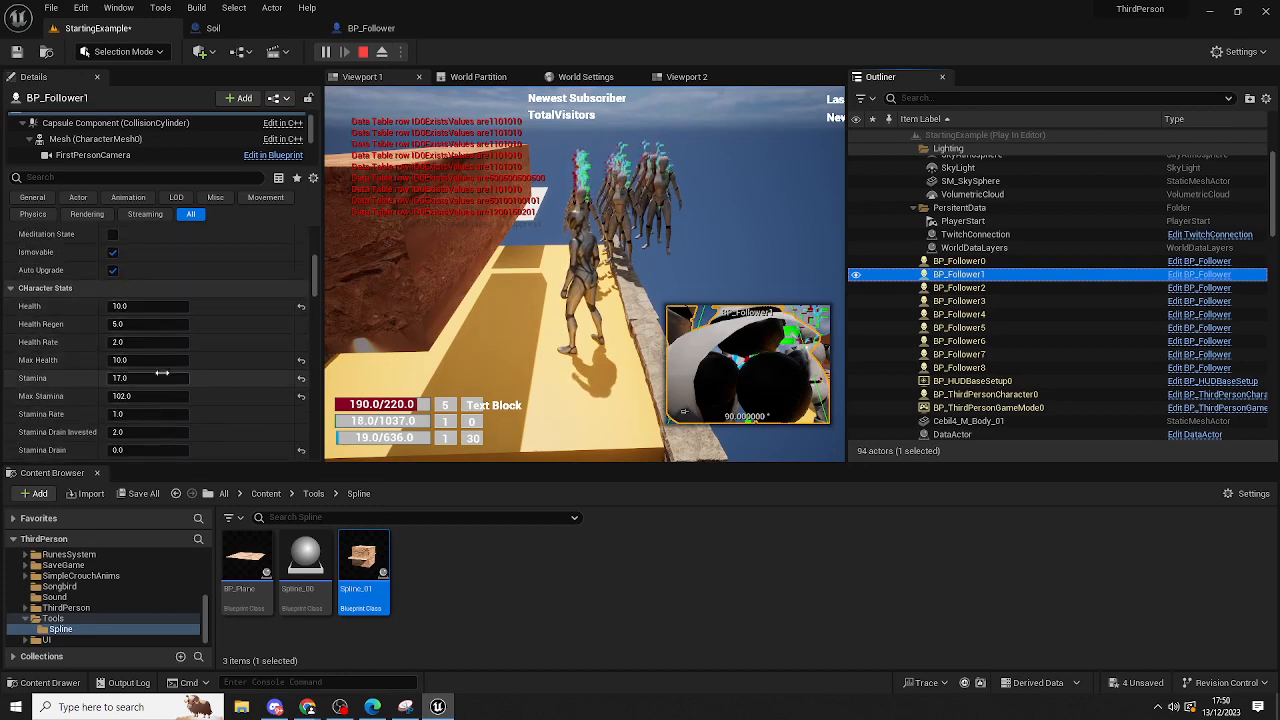
pyautogui.scroll(-2, 155, 330)
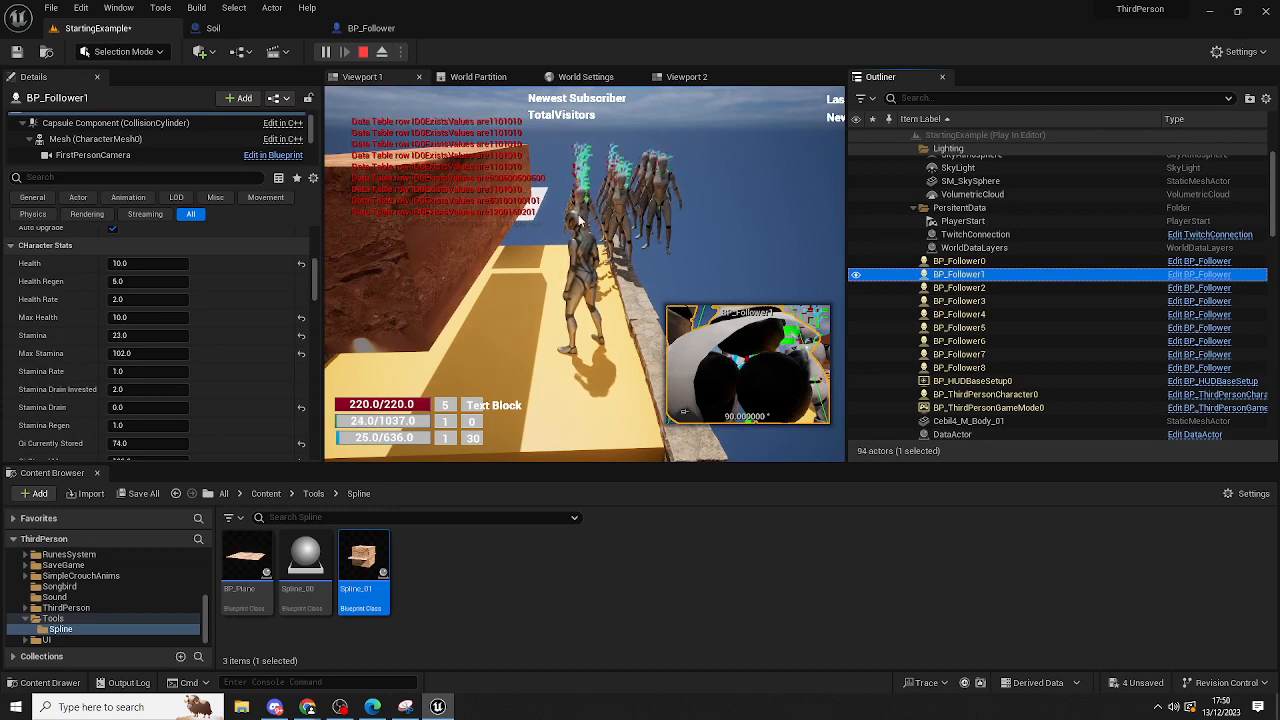
# Run and jump the character around the spline mesh and onto the white plane to test collision, and end the play session.
pyautogui.click(610, 214)
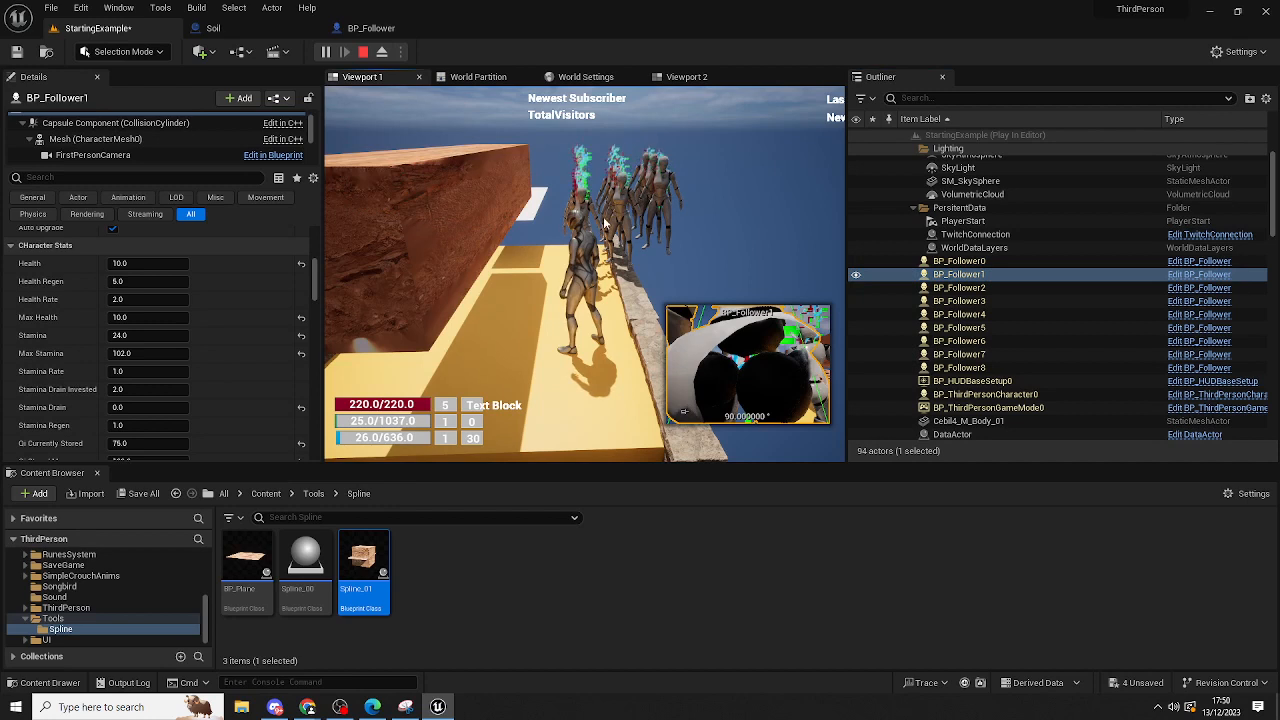
pyautogui.press('s')
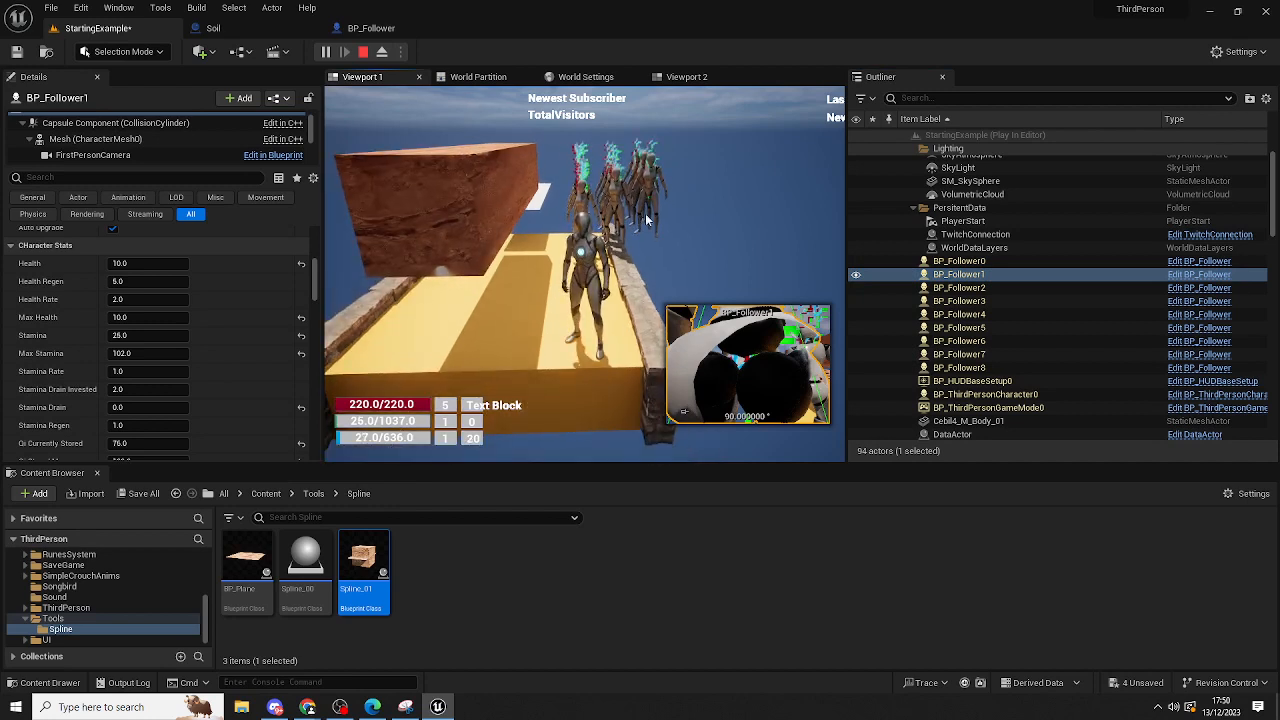
pyautogui.click(583, 211)
pyautogui.press('w')
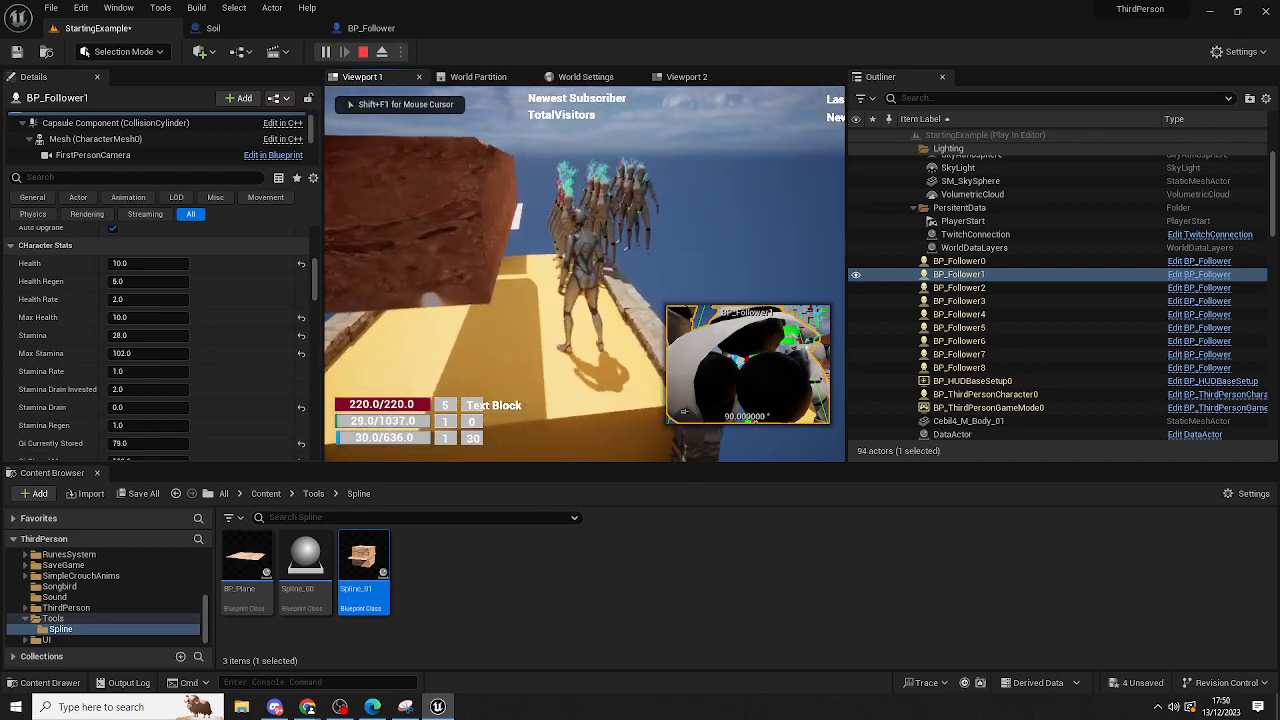
pyautogui.press('s')
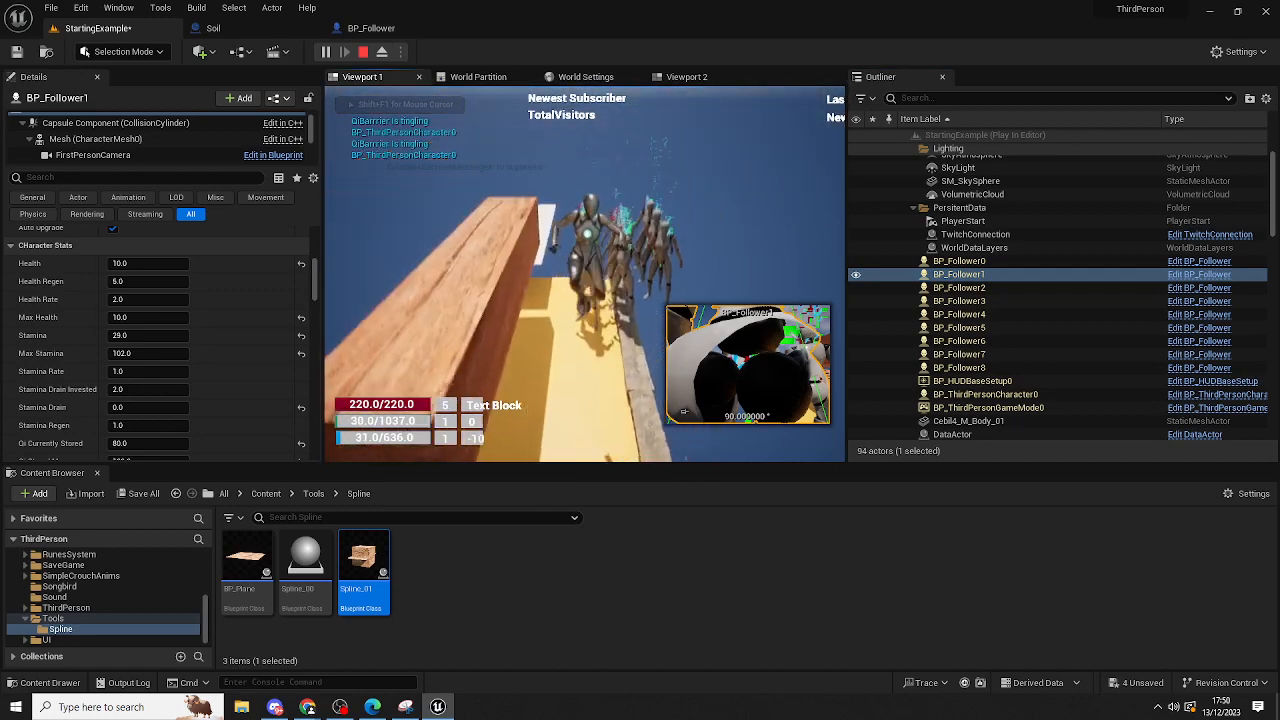
pyautogui.press('space')
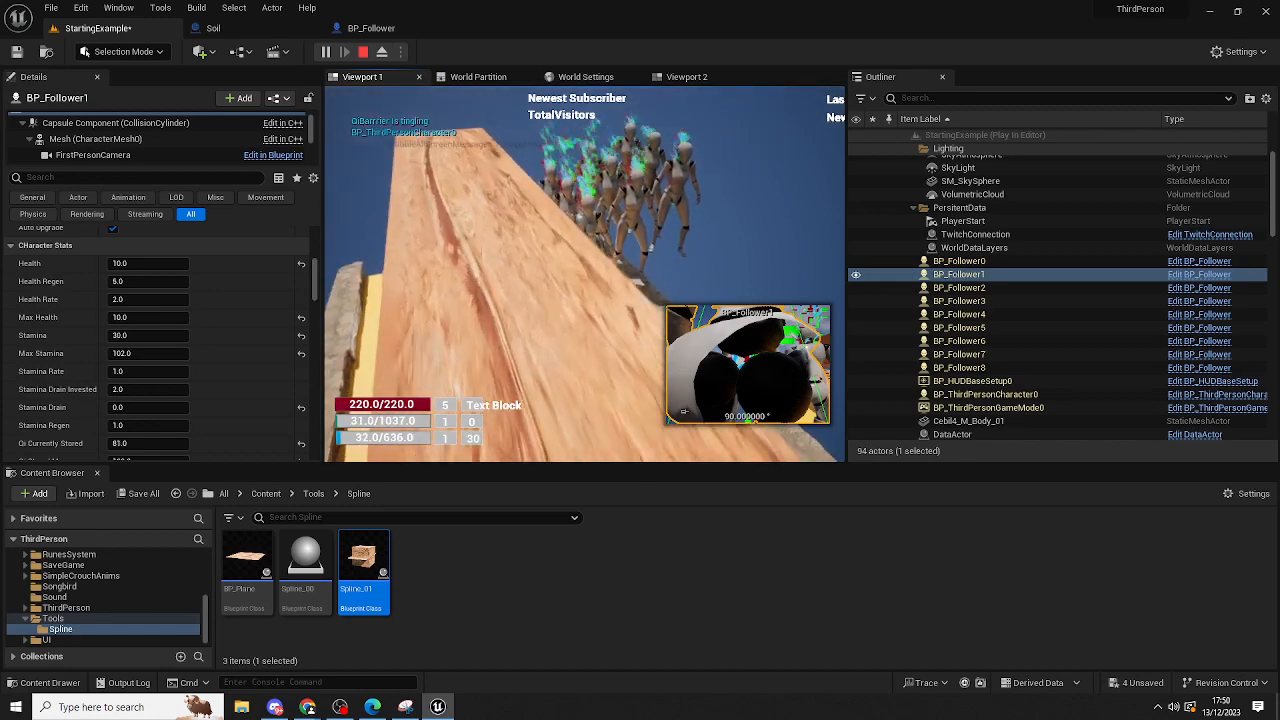
pyautogui.press('s')
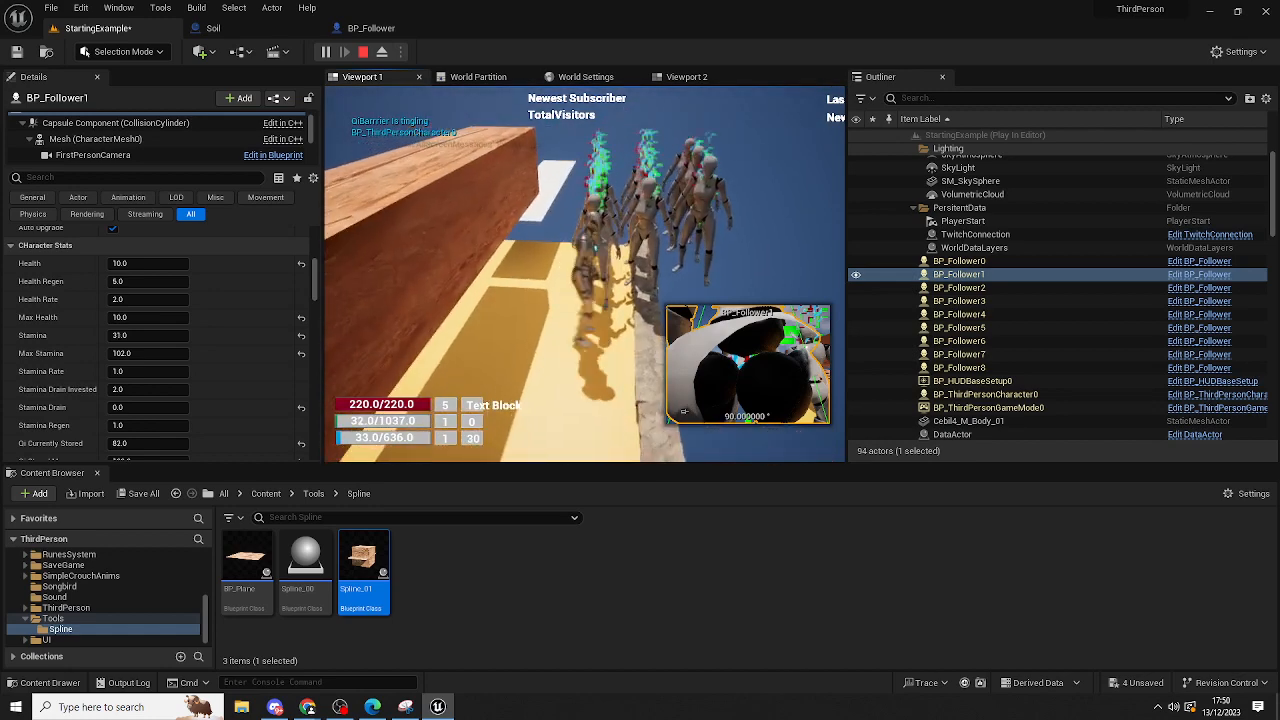
pyautogui.press('s')
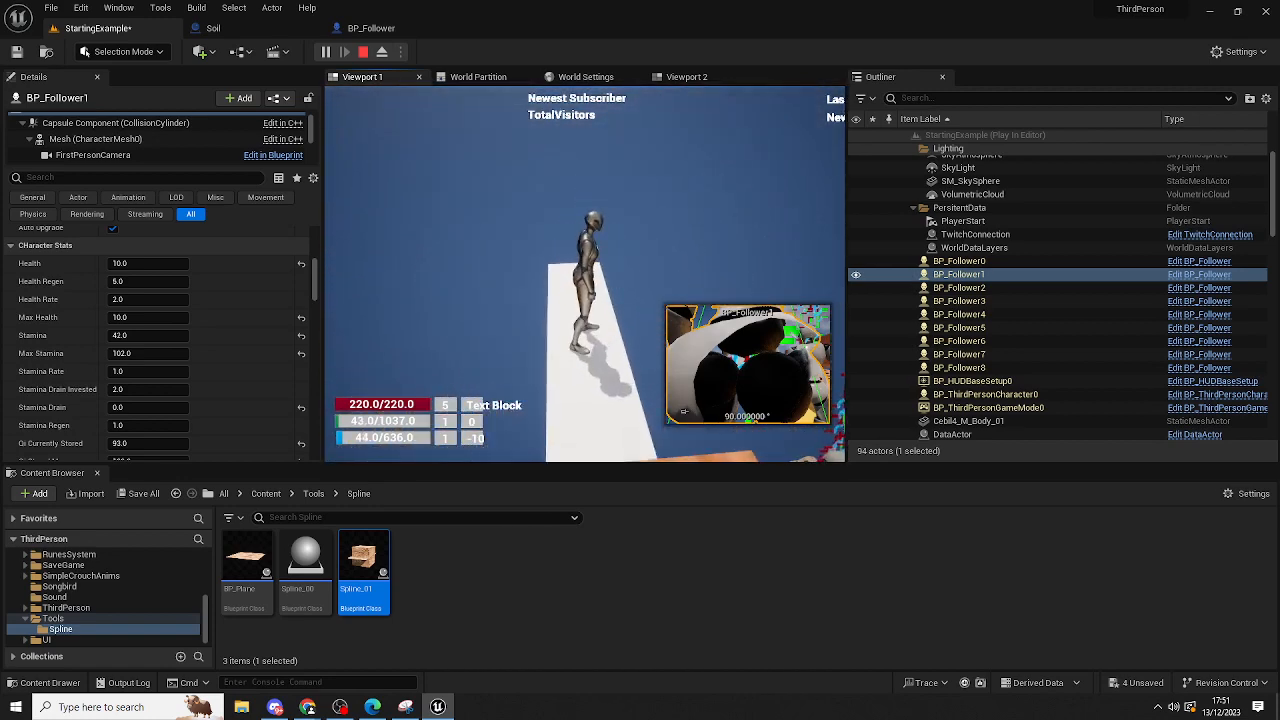
pyautogui.press('Escape')
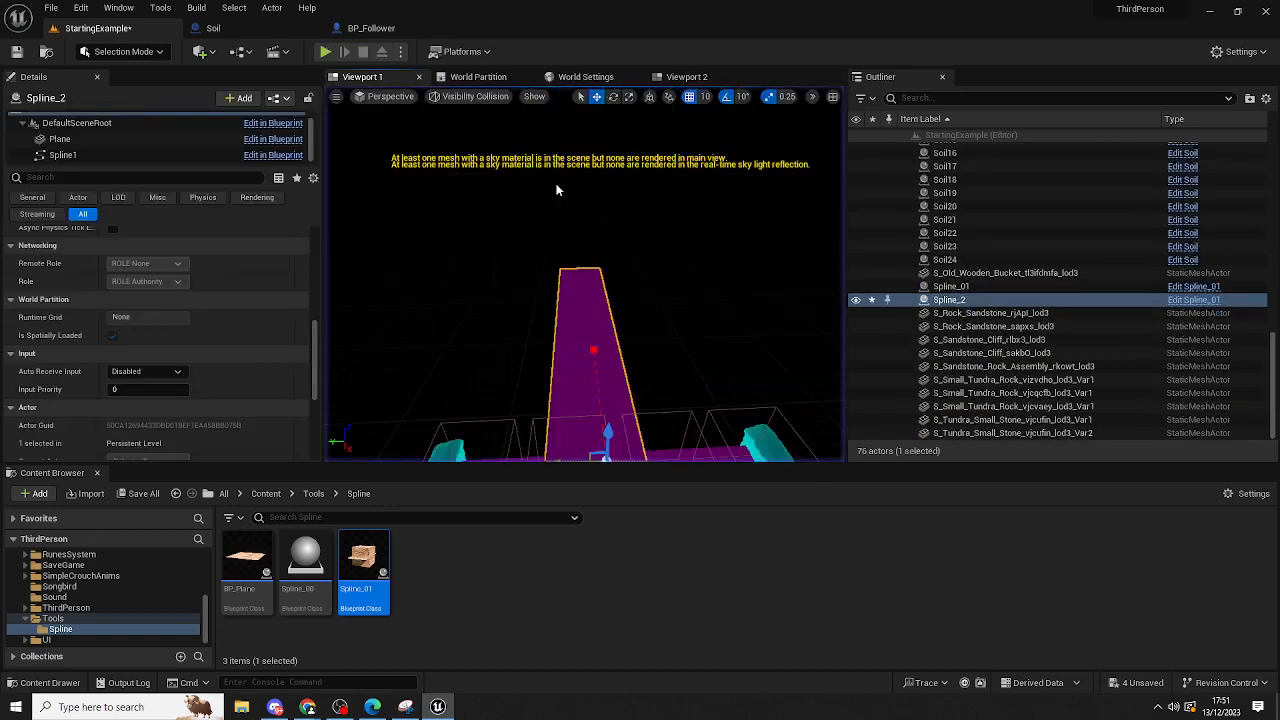